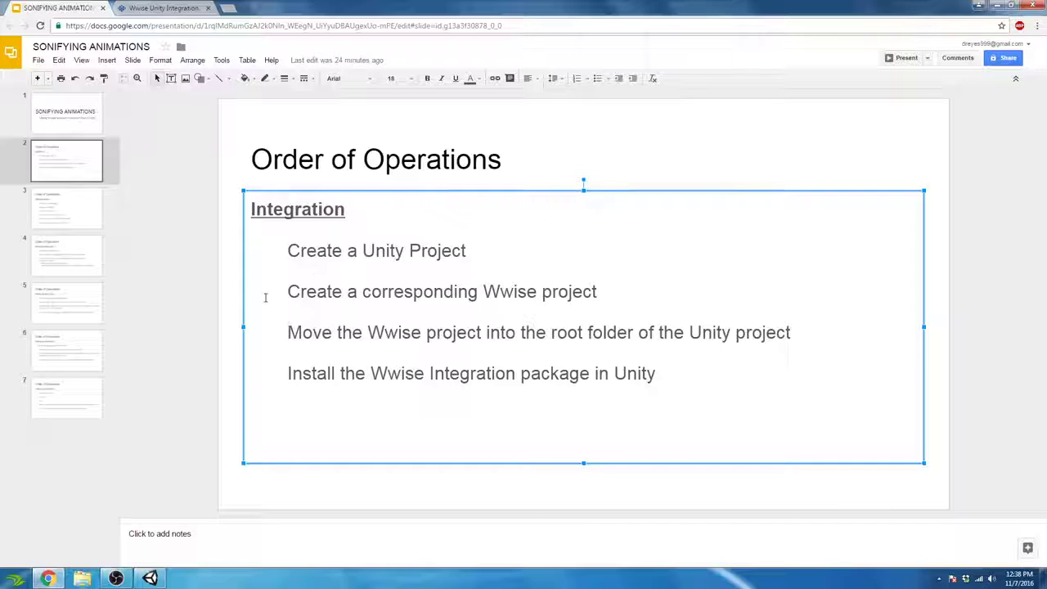
Step: View the Setting Up Wwise slide, and launch Wwise from the desktop
left_click(85, 210)
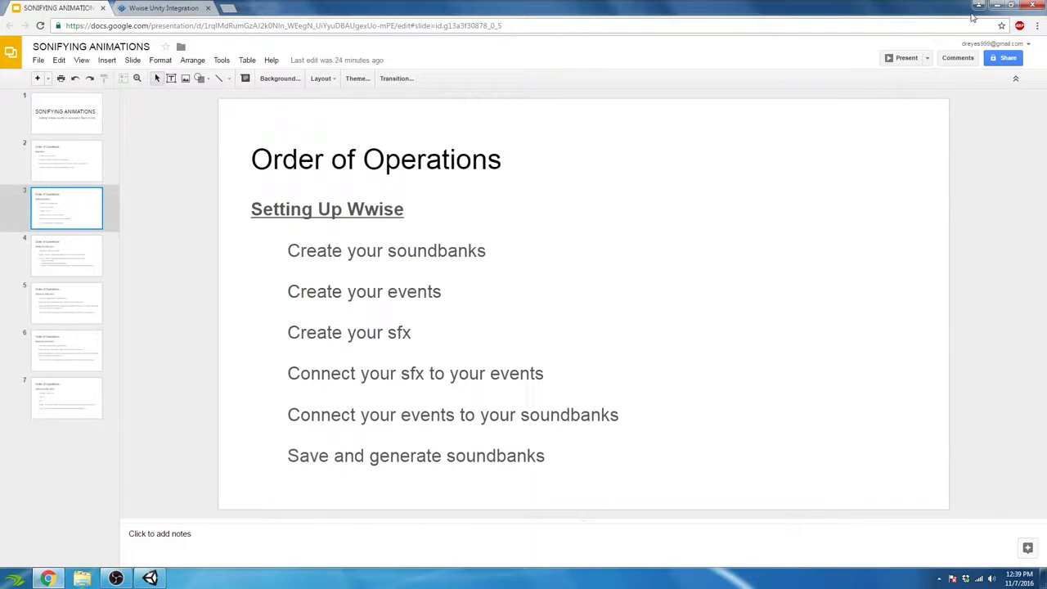
left_click(998, 7)
left_click(994, 6)
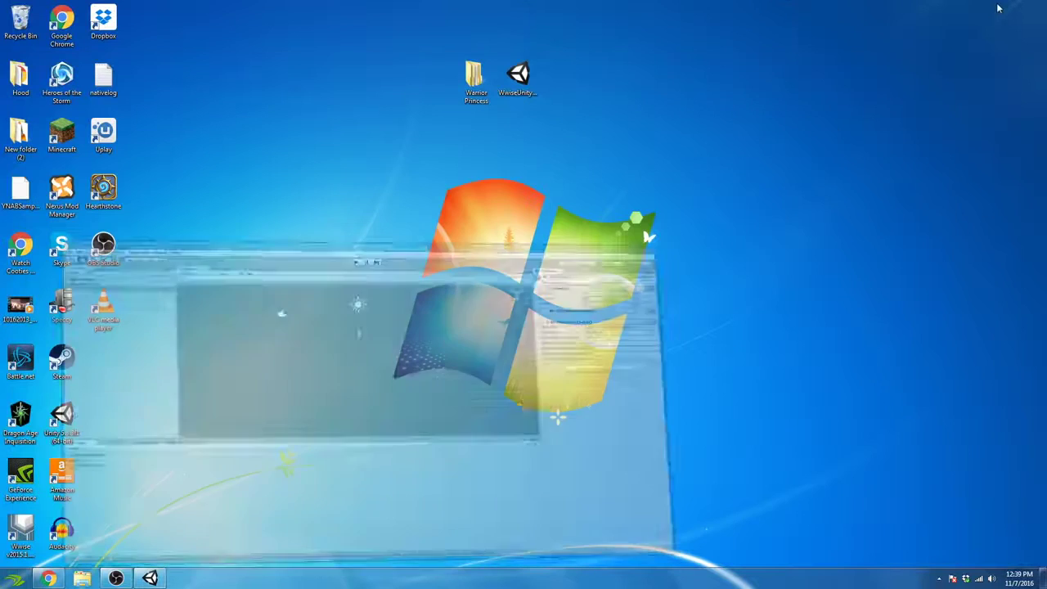
double_click(28, 521)
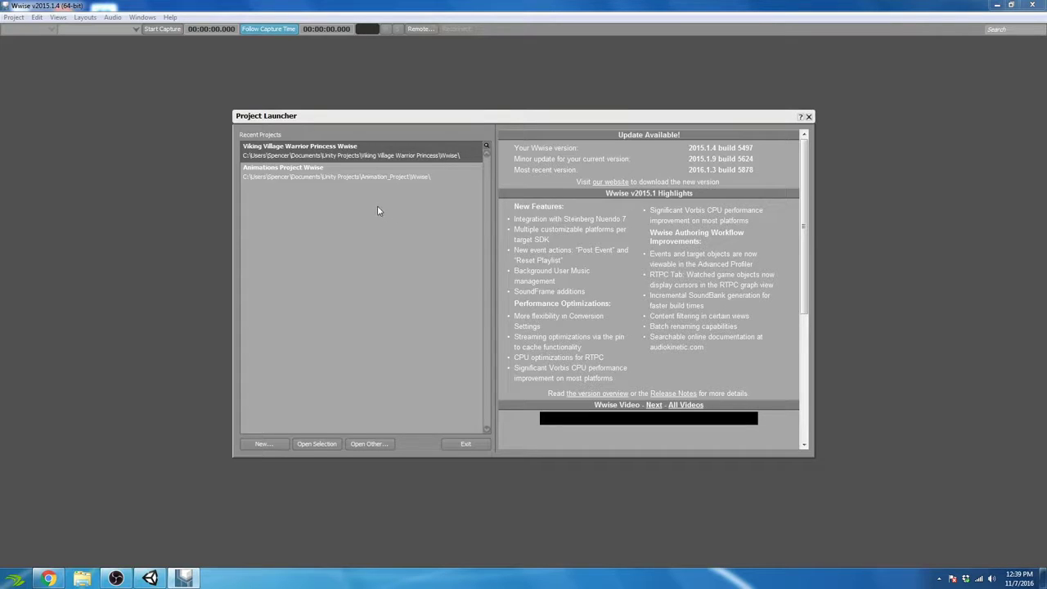
Step: Open the Warrior Princess Wwise project file from the Wwise folder inside the desktop's Warrior Princess folder
left_click(365, 444)
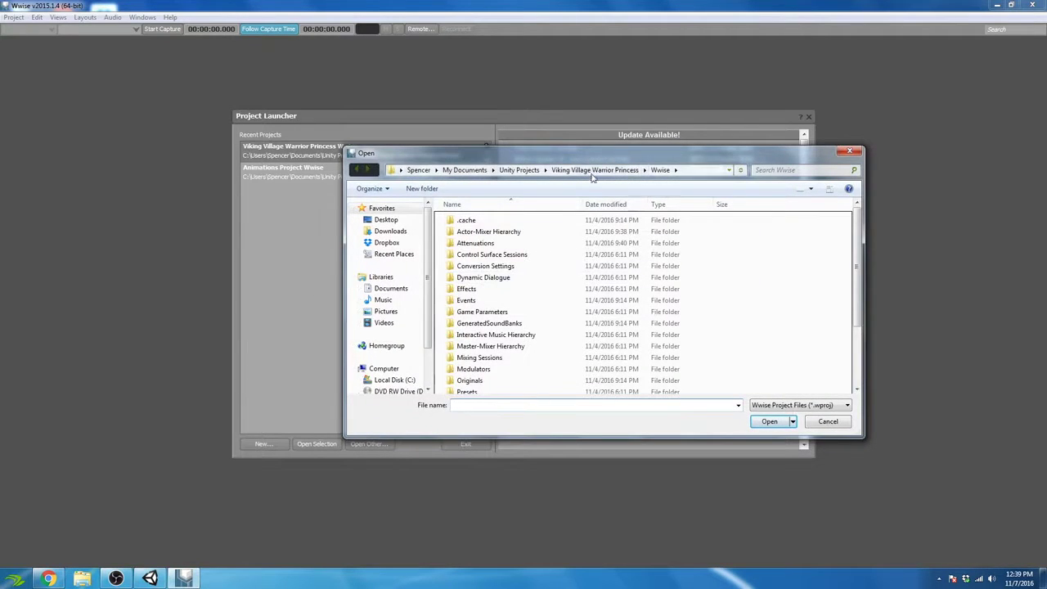
left_click(385, 219)
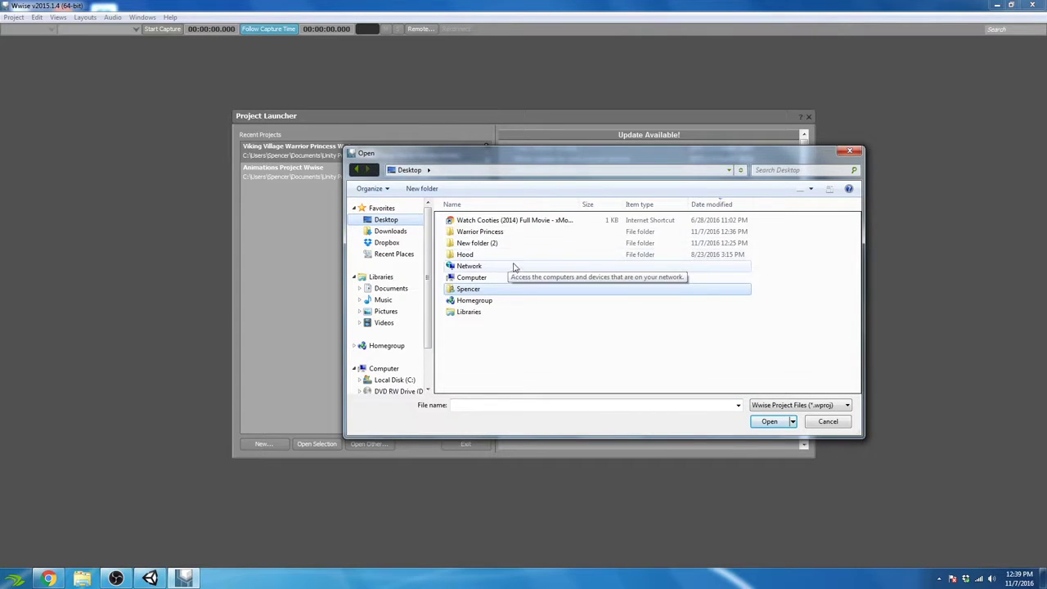
double_click(488, 232)
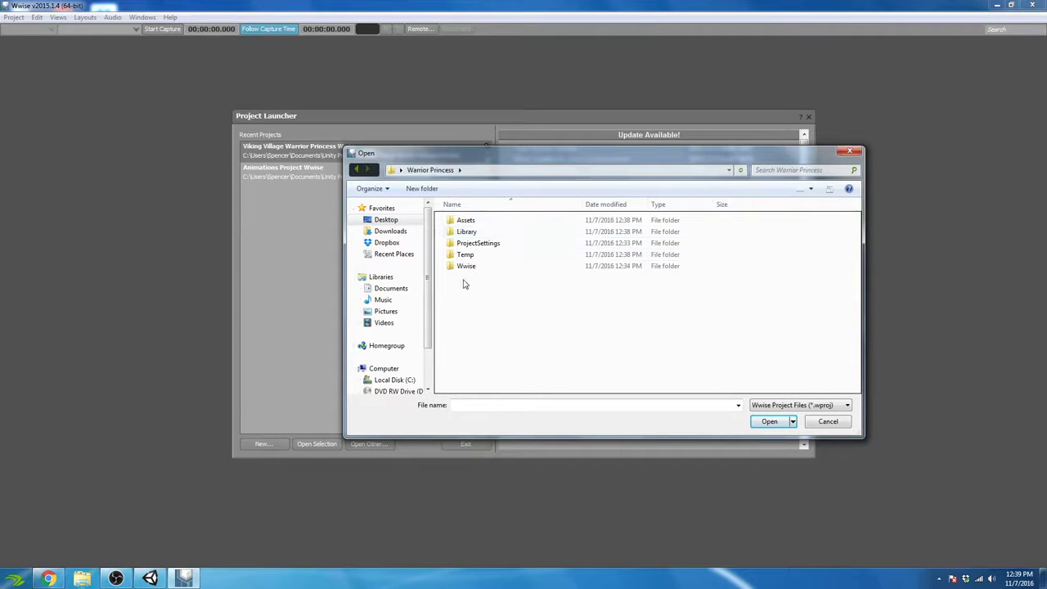
left_click(386, 220)
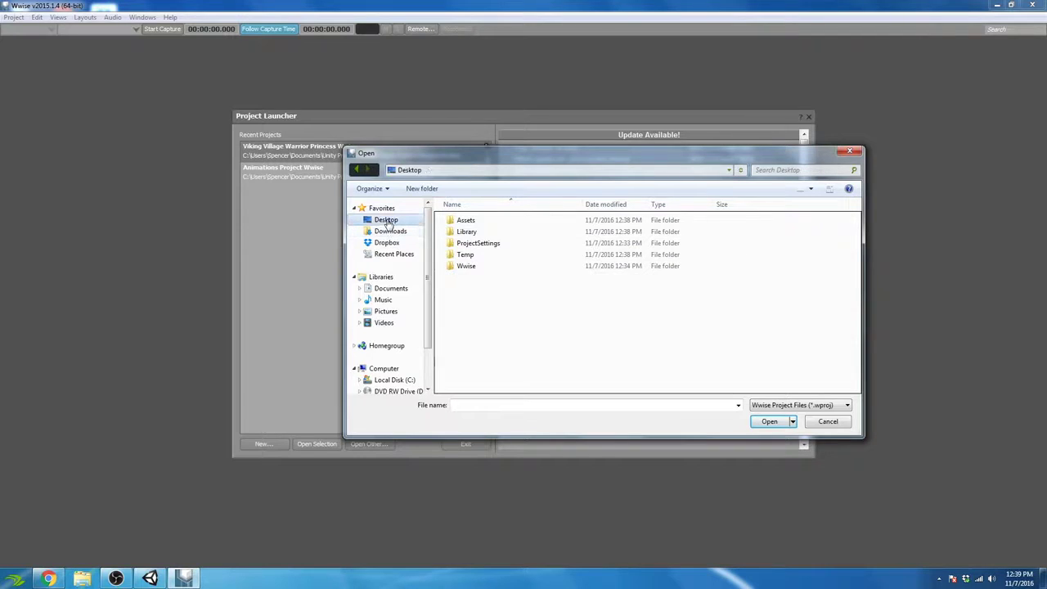
double_click(476, 233)
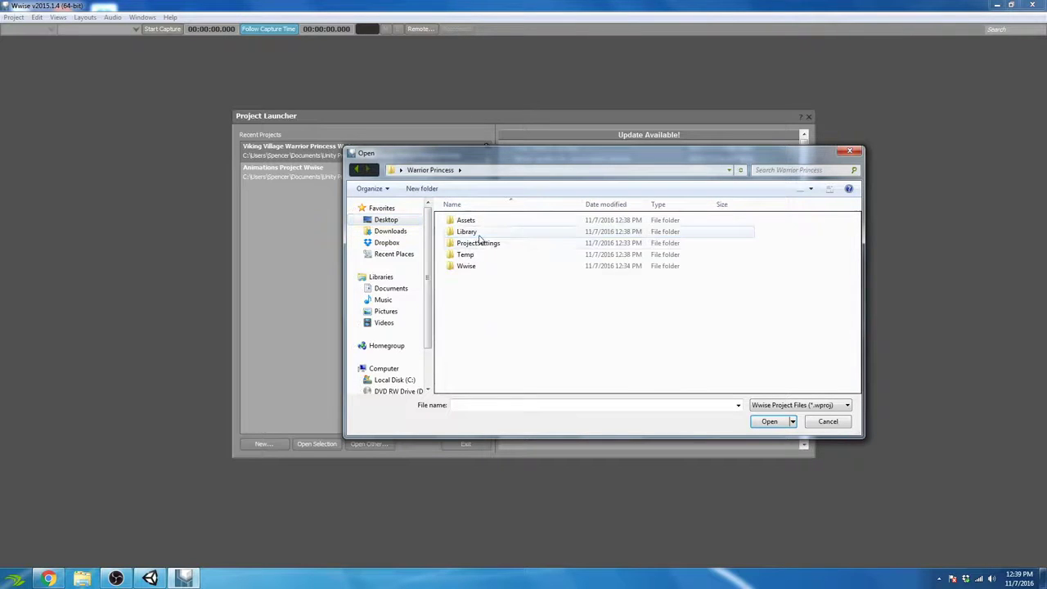
double_click(465, 267)
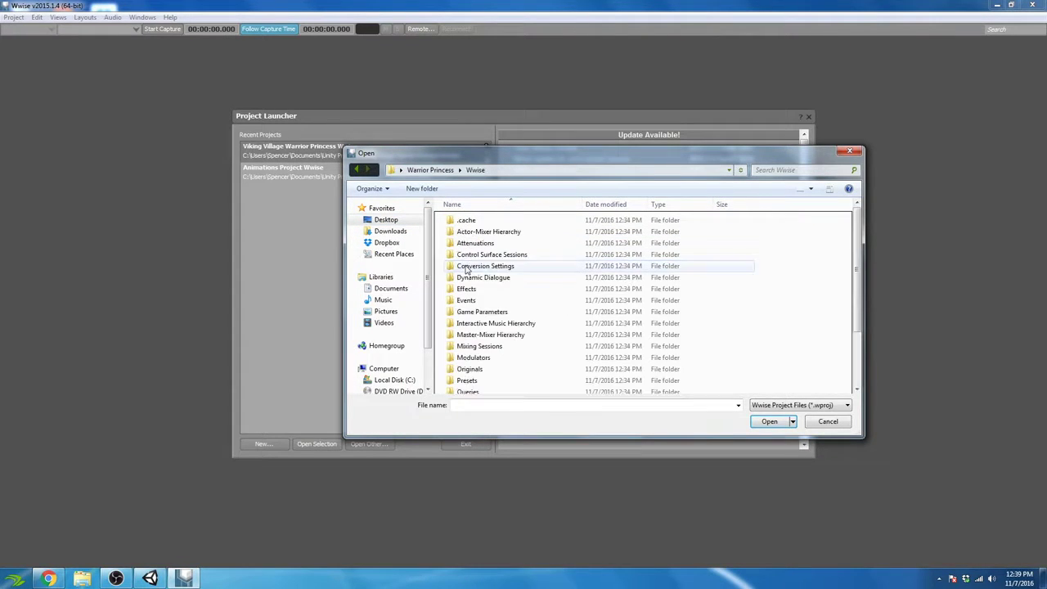
scroll(495, 299, "down", 3)
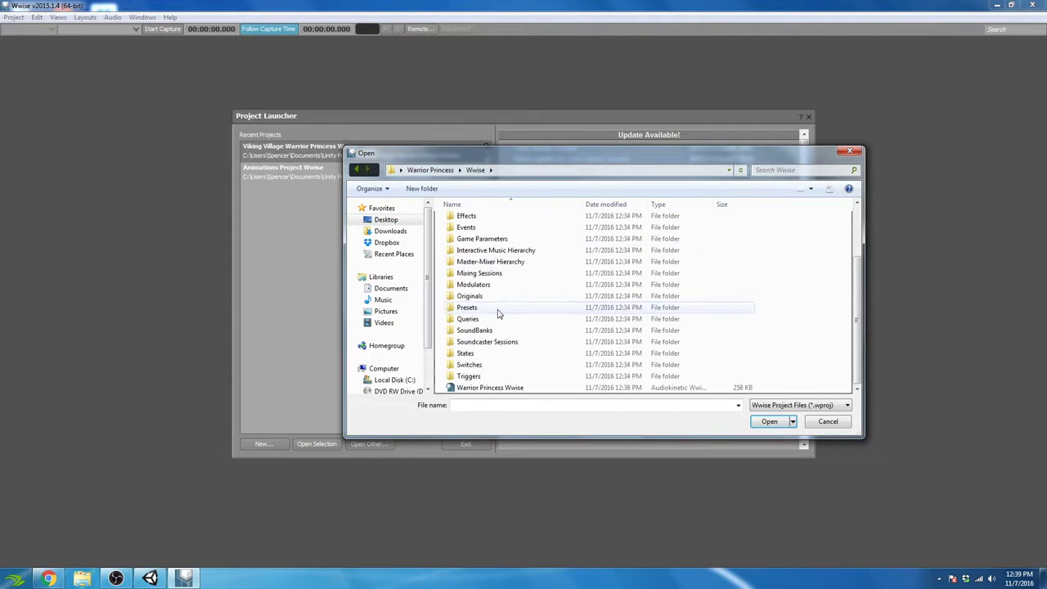
double_click(501, 389)
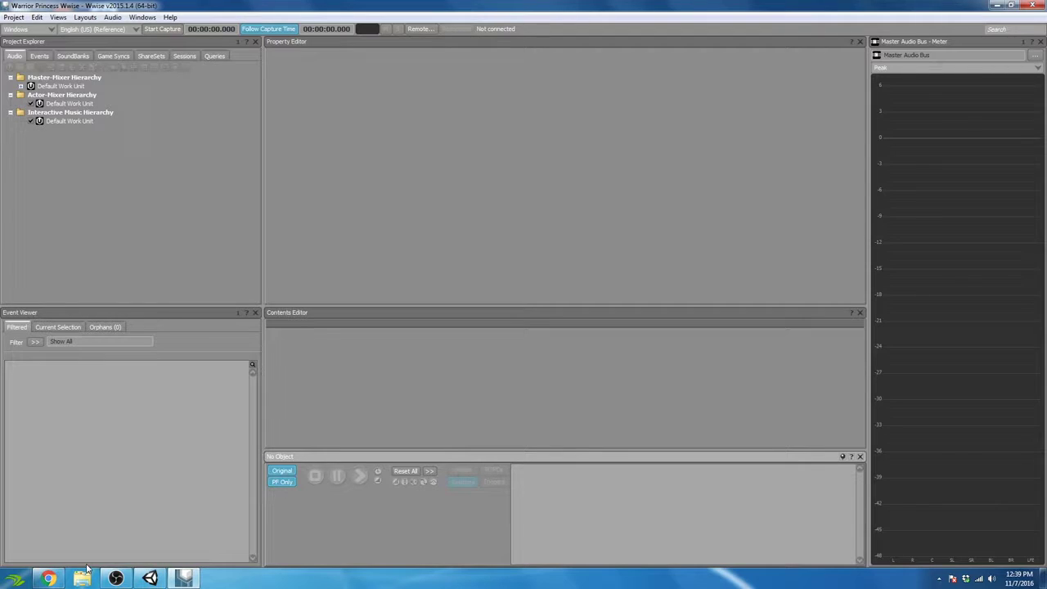
Step: Check the setup list in Google Slides, and create a SoundBank named Player in the Wwise SoundBanks Default Work Unit
left_click(49, 578)
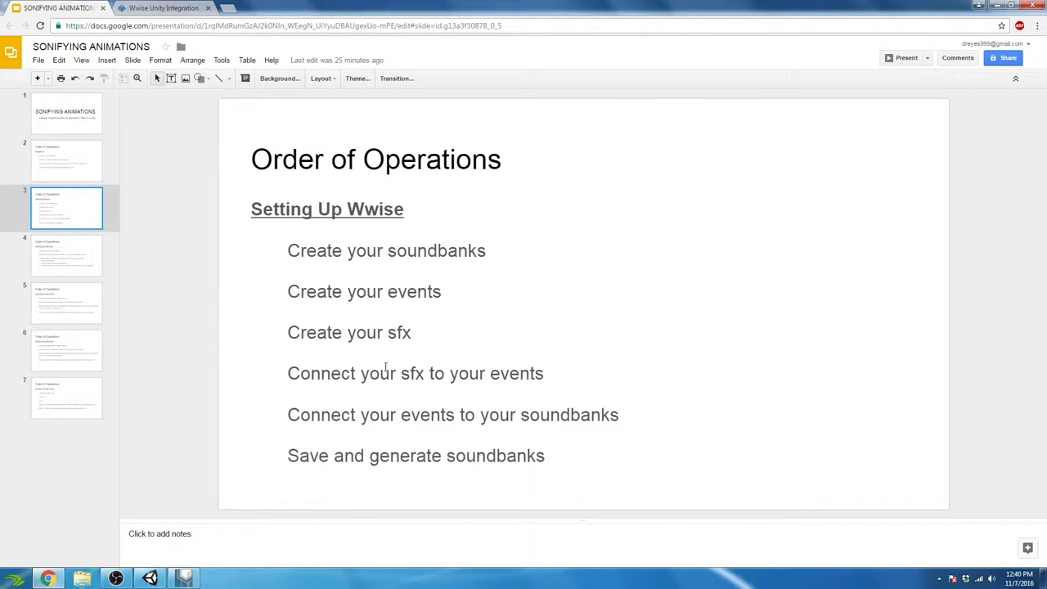
left_click(184, 579)
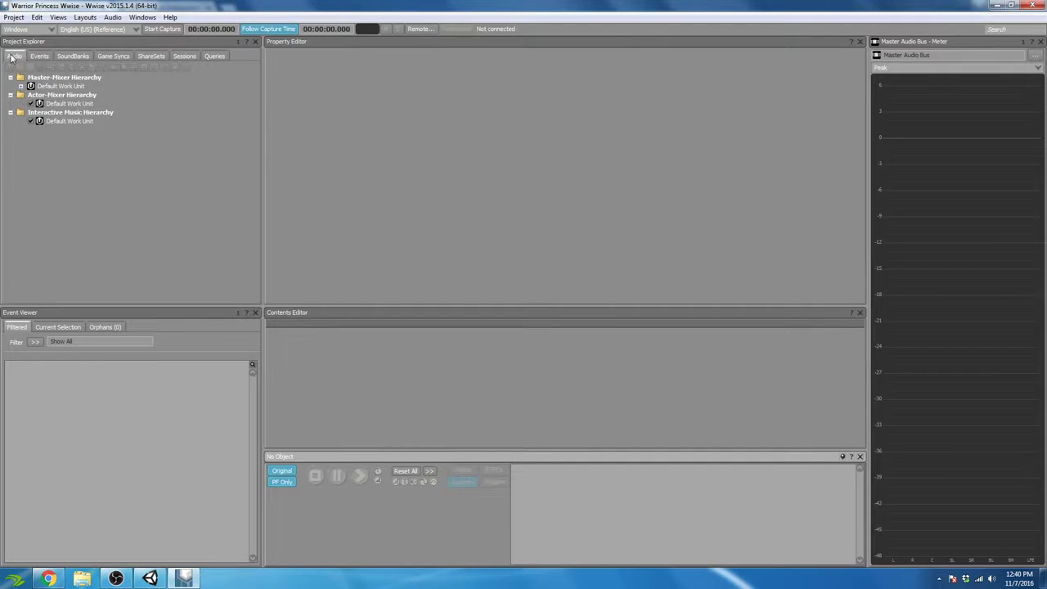
left_click(73, 56)
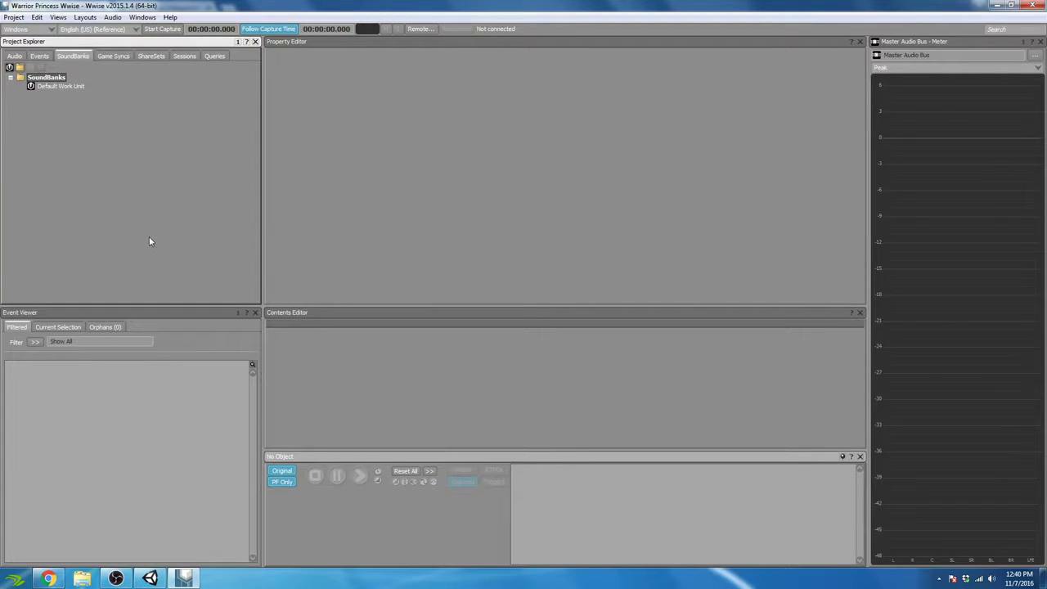
left_click(69, 90)
left_click(41, 67)
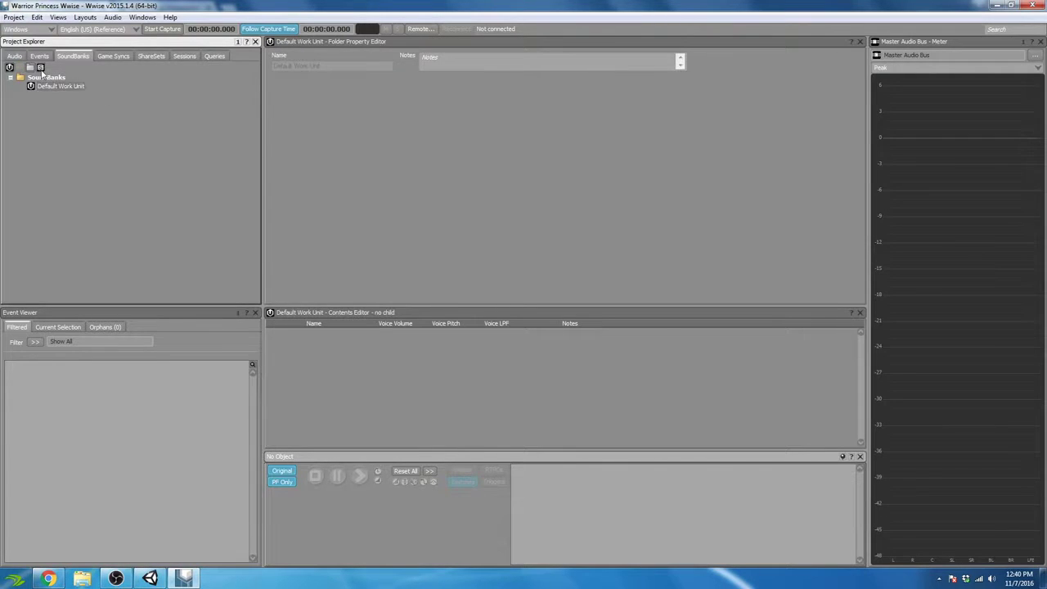
type("Player")
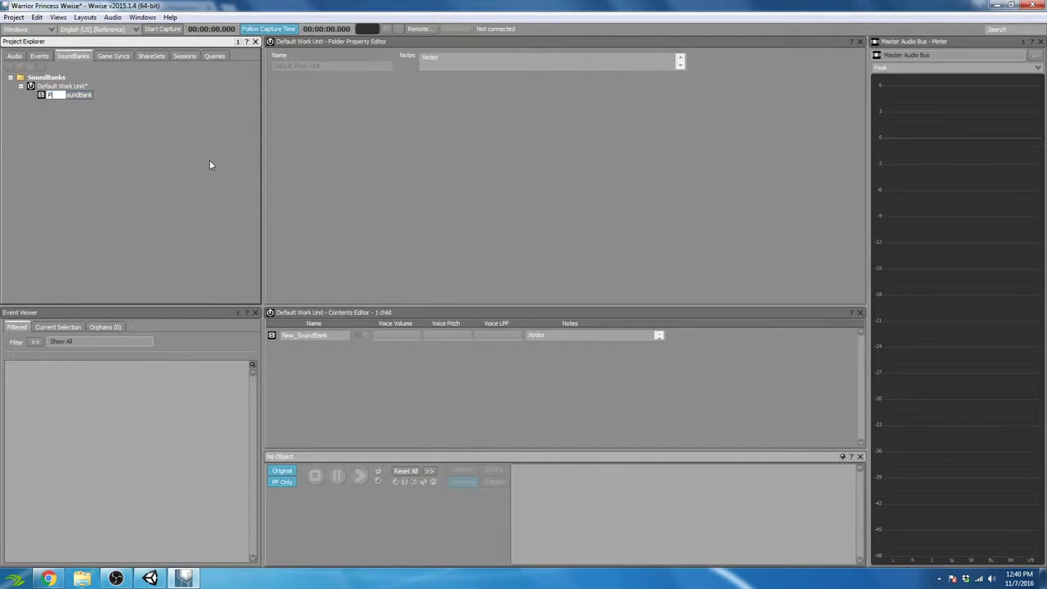
key("Return")
left_click(45, 61)
left_click(71, 57)
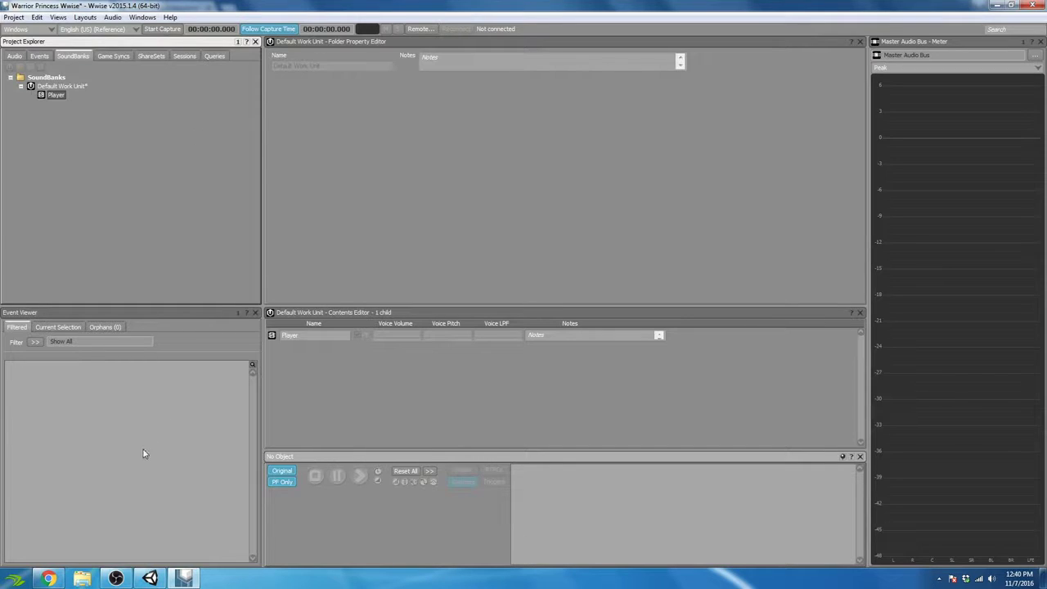
Step: Review the soundbank and event items in the Google Slides setup list, and return to Wwise
left_click(48, 578)
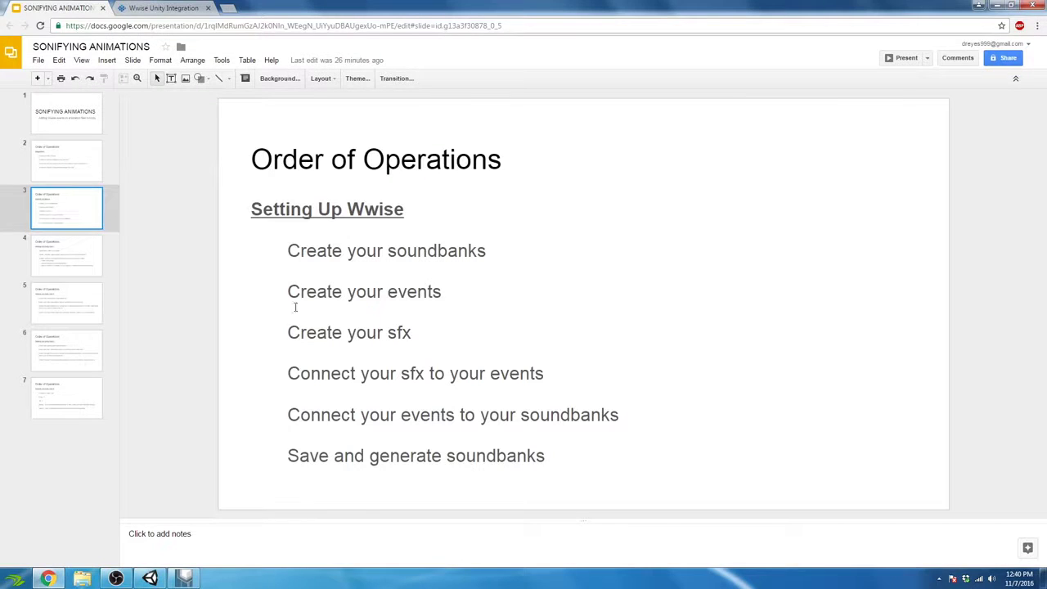
left_click_drag(288, 251, 486, 254)
left_click_drag(288, 292, 442, 295)
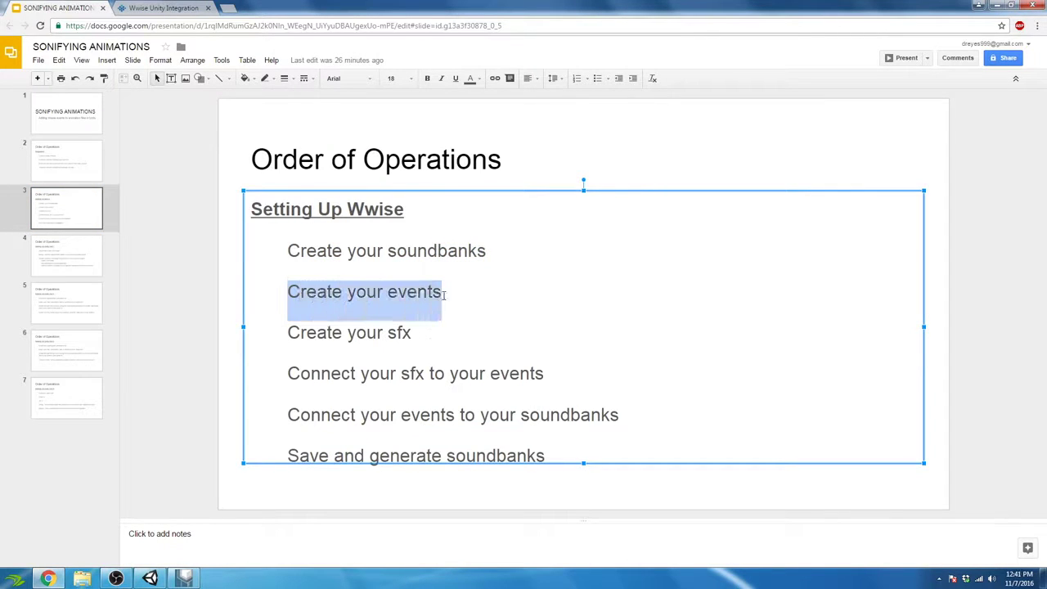
left_click(194, 579)
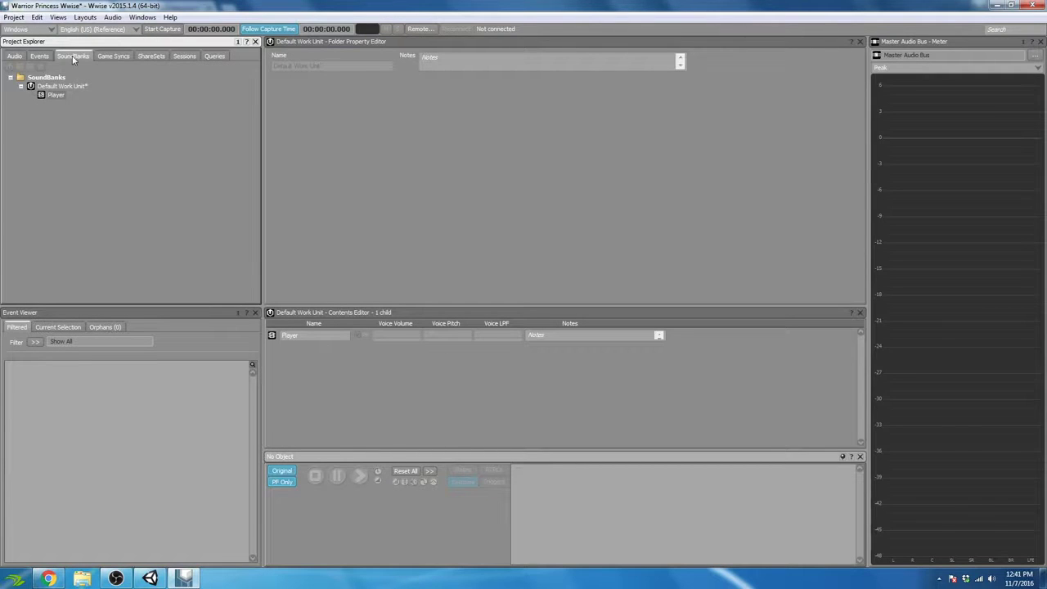
Step: Create two events named Footstep and Attack in the Default Work Unit under Events
left_click(40, 55)
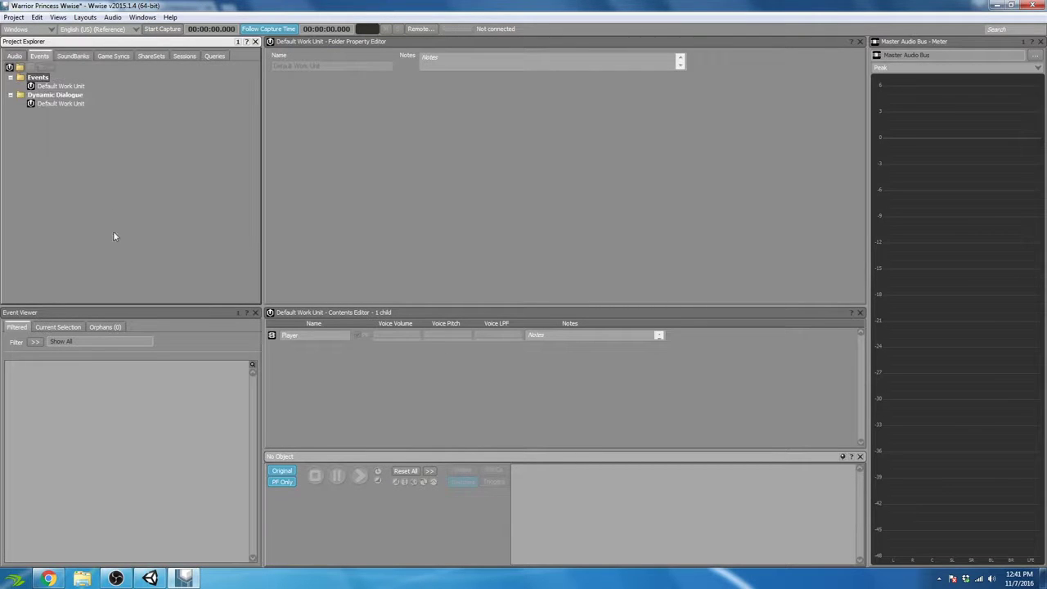
left_click(69, 87)
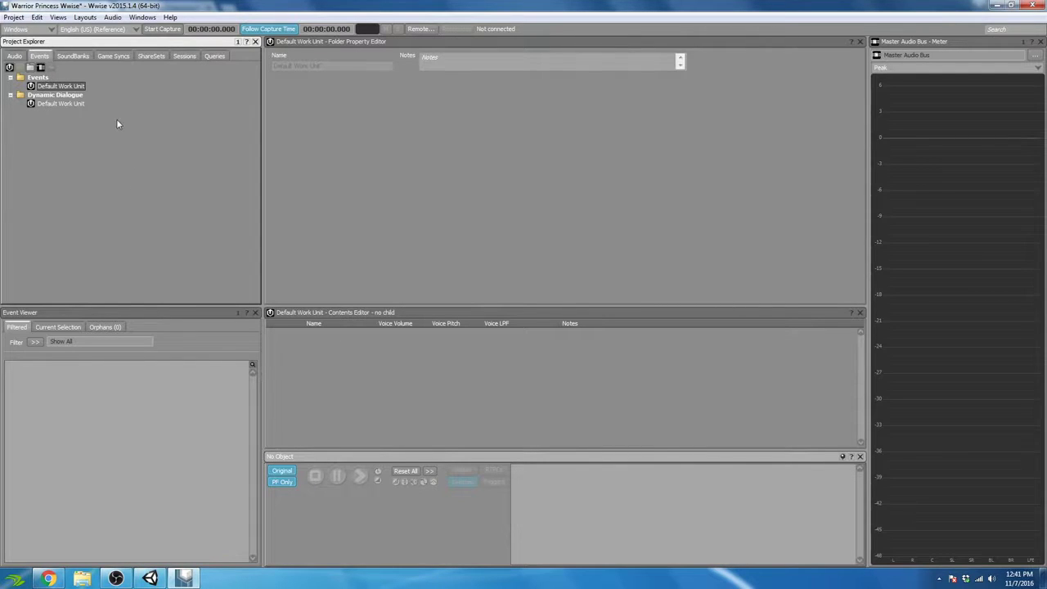
left_click(41, 67)
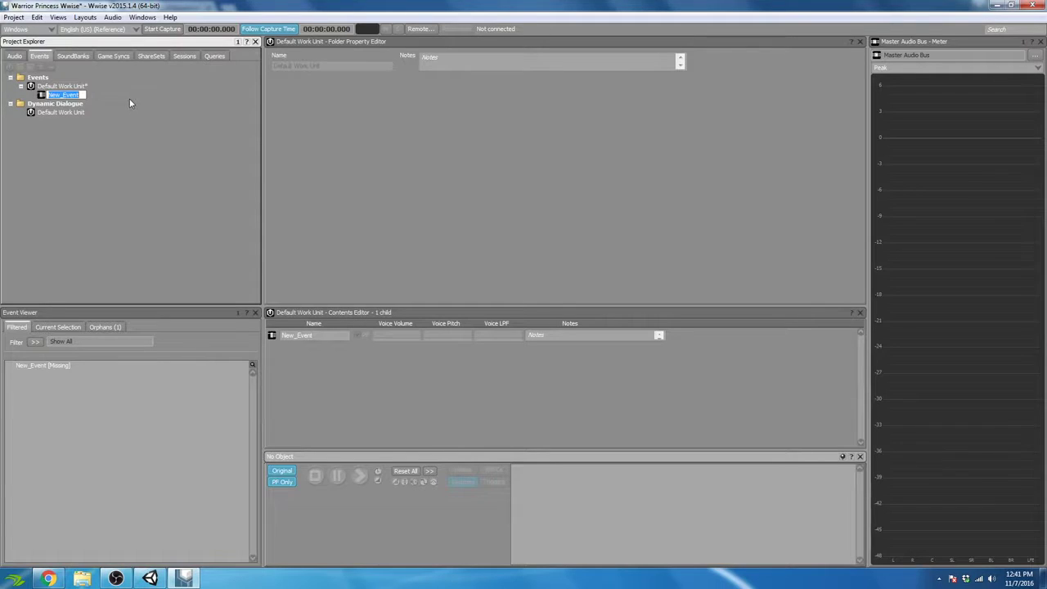
type("Footstep")
key("Return")
left_click(40, 67)
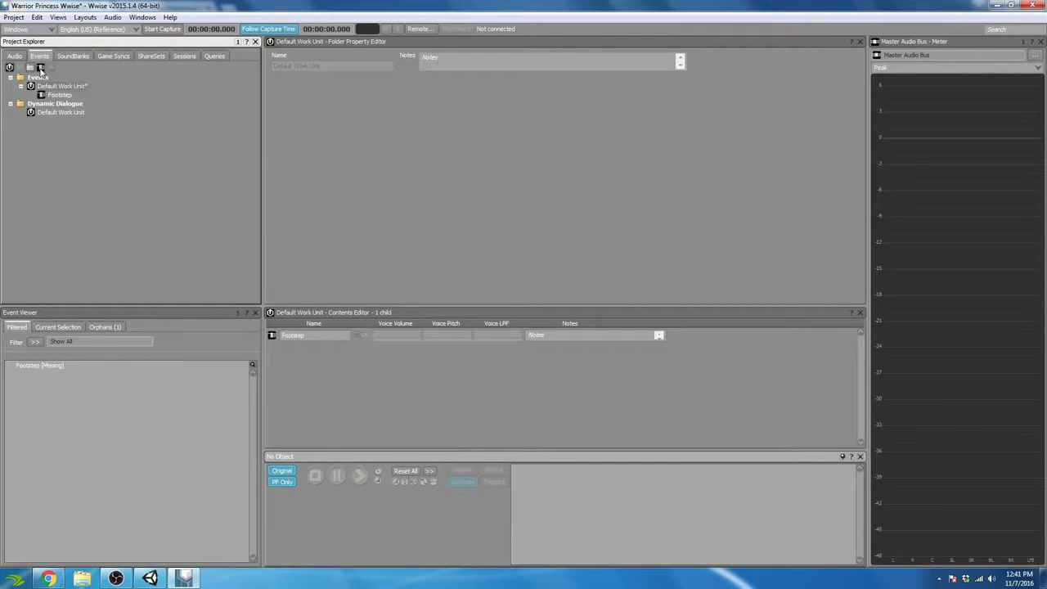
type("Attack")
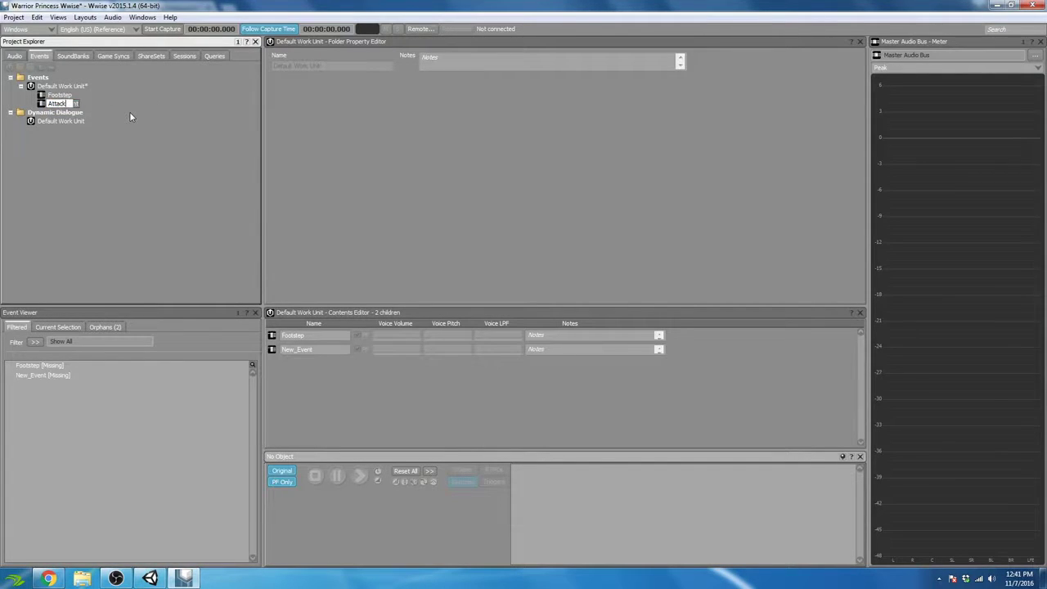
key("Return")
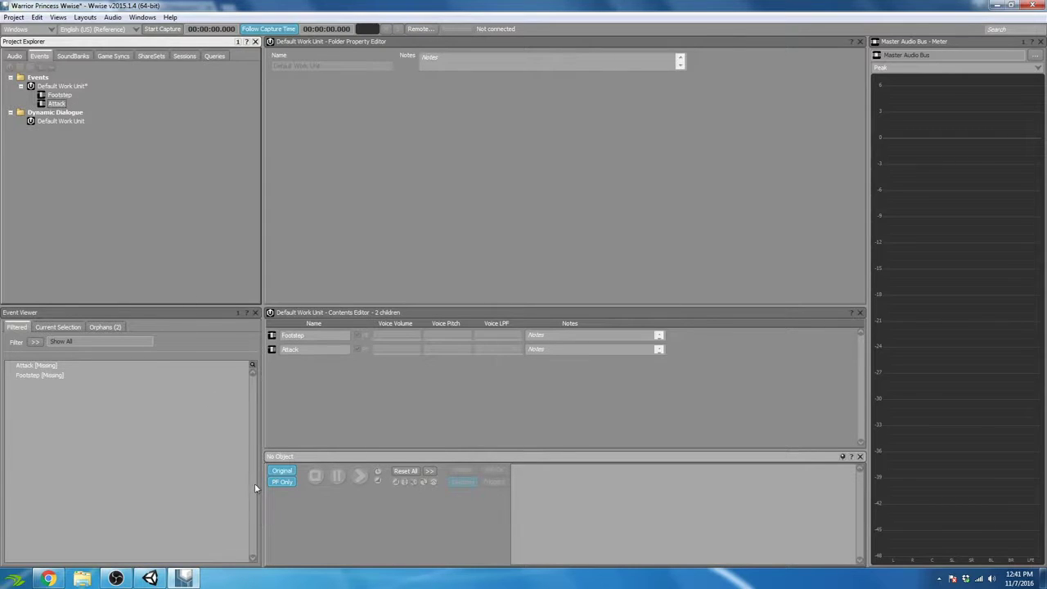
Step: Review the event and sfx creation items in the Google Slides setup list, and return to Wwise
left_click(49, 579)
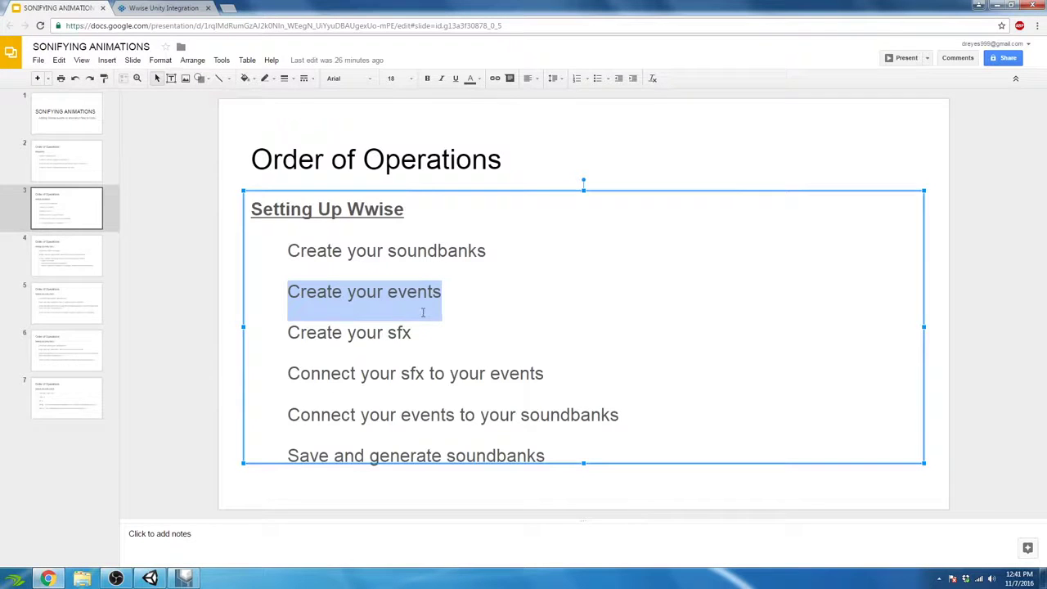
left_click(184, 578)
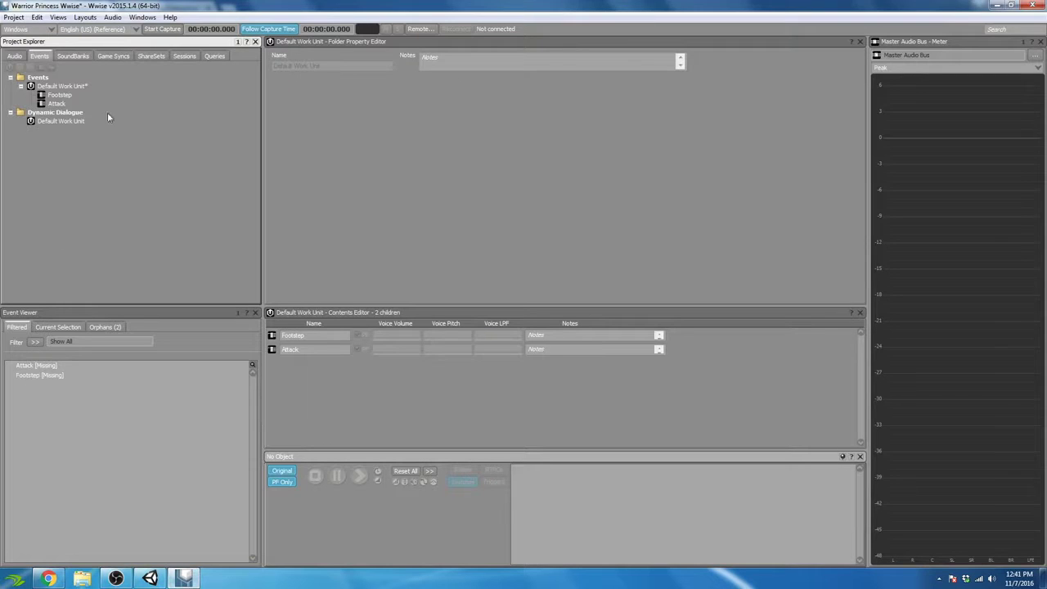
left_click(50, 578)
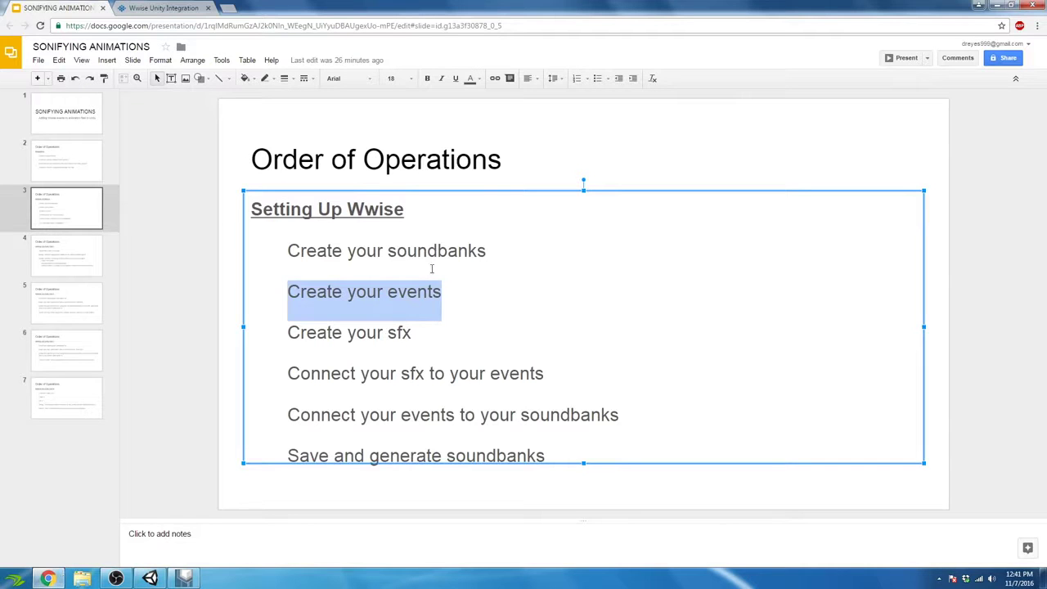
left_click(335, 286)
left_click_drag(288, 292, 443, 301)
left_click_drag(288, 333, 429, 342)
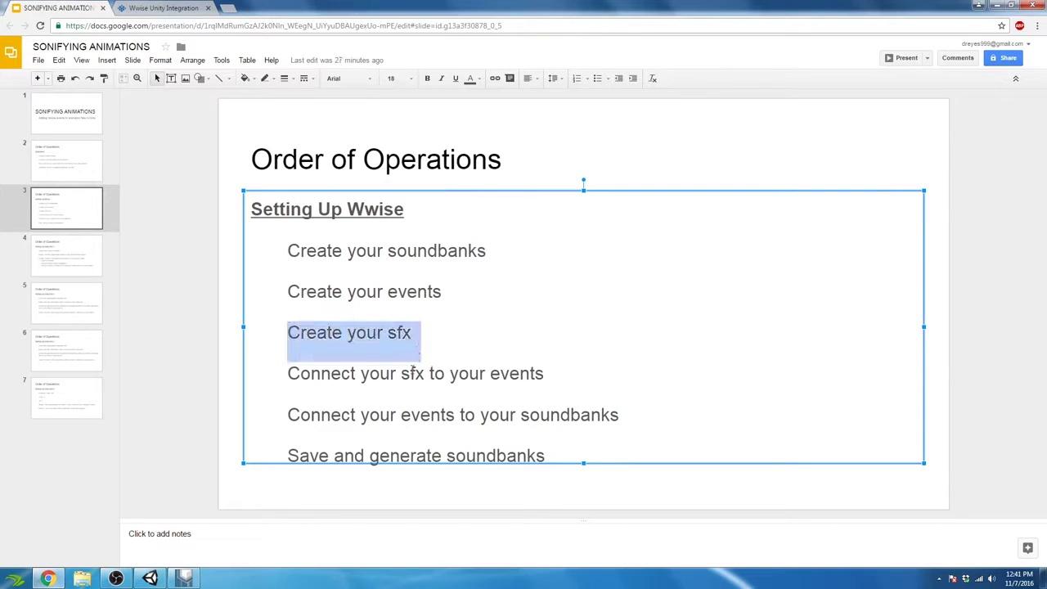
left_click(193, 579)
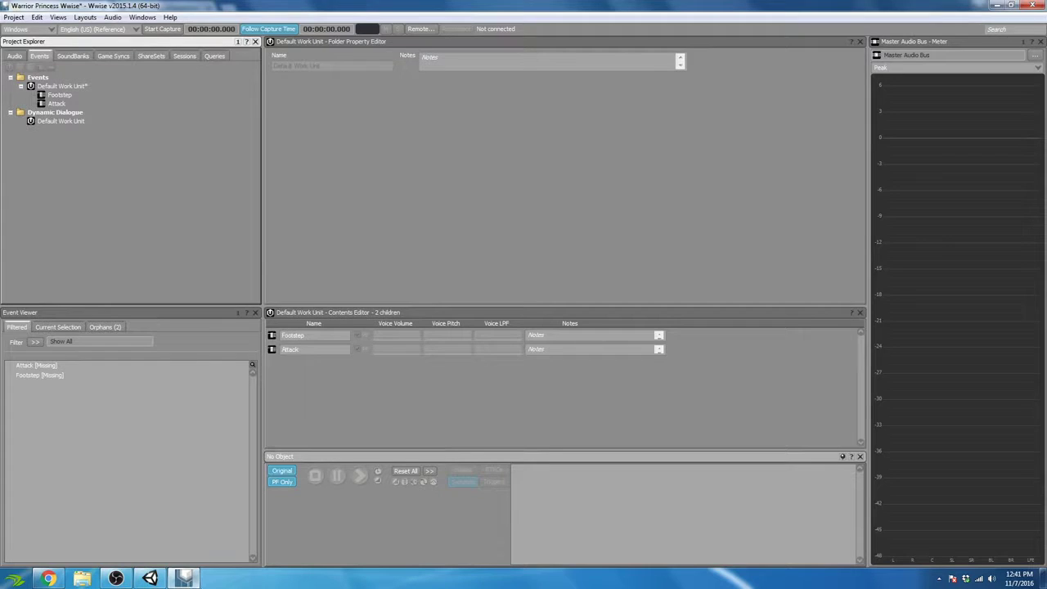
Step: Create a Random Container named Grass in the Default Work Unit of the Actor-Mixer Hierarchy
left_click(14, 55)
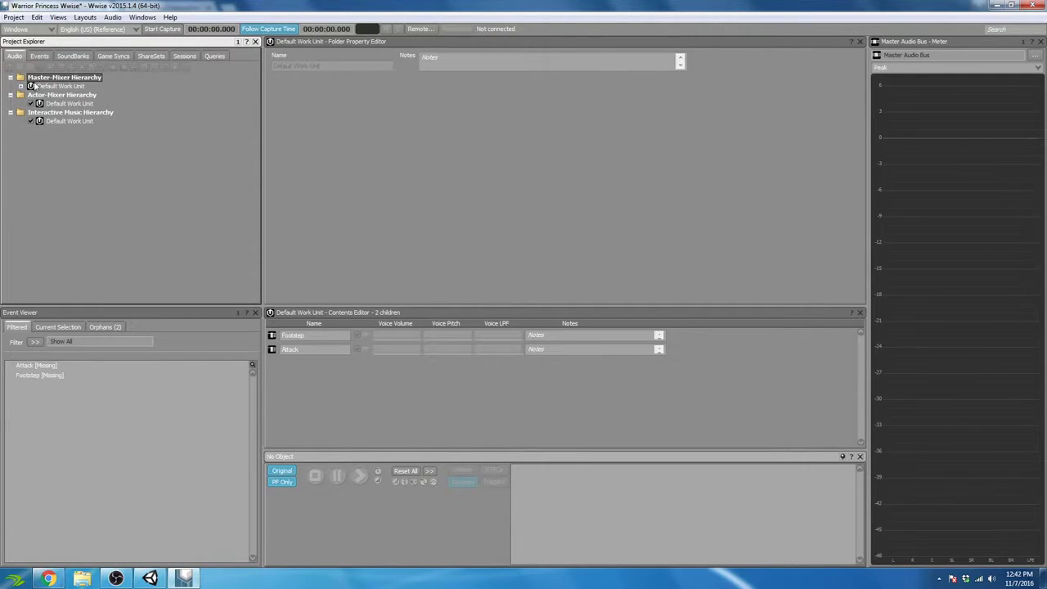
left_click(82, 105)
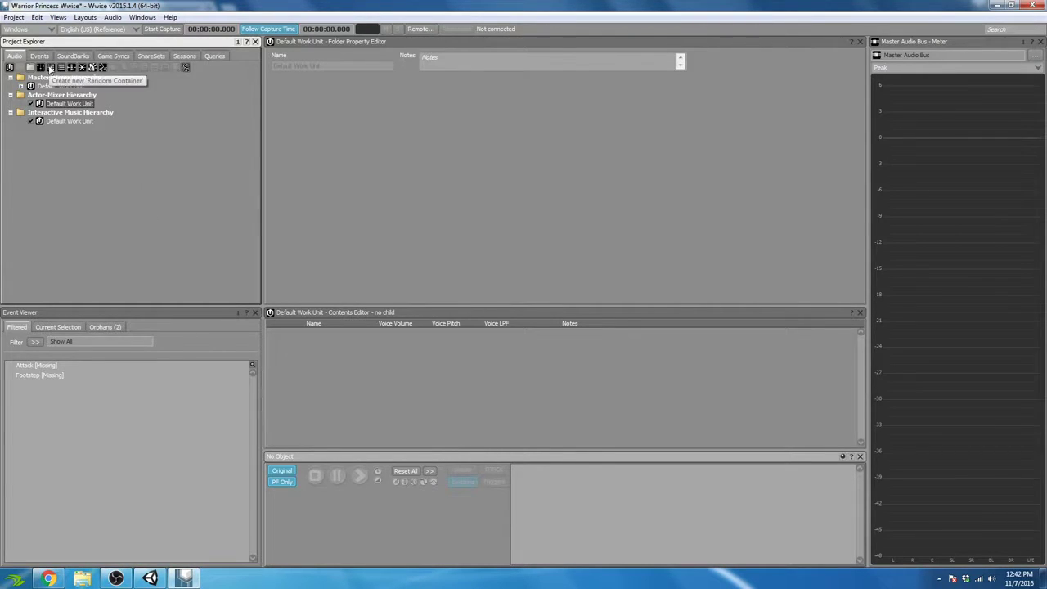
left_click(50, 69)
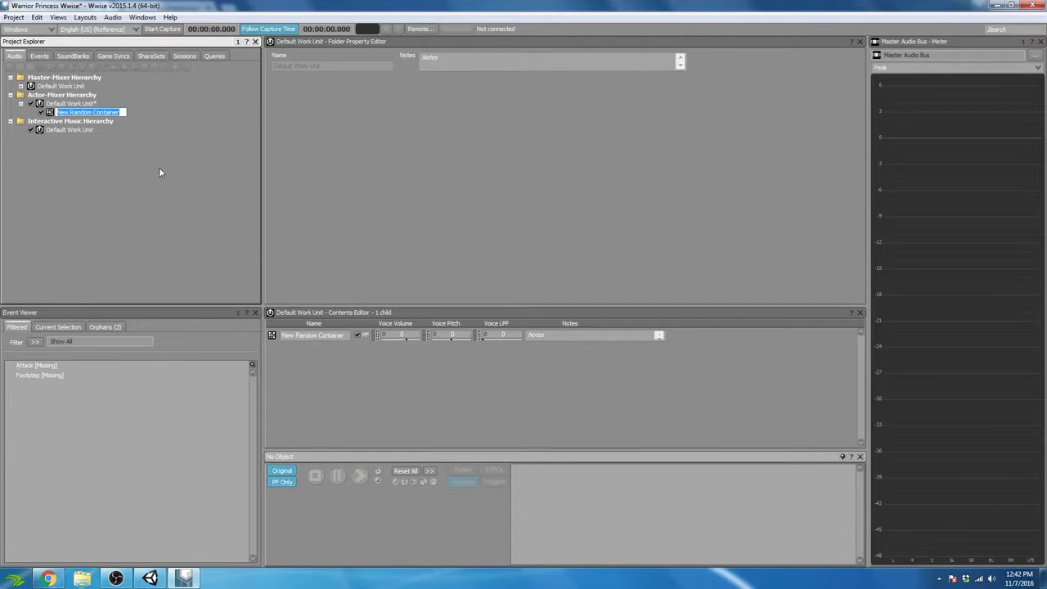
type("Grass")
key("Return")
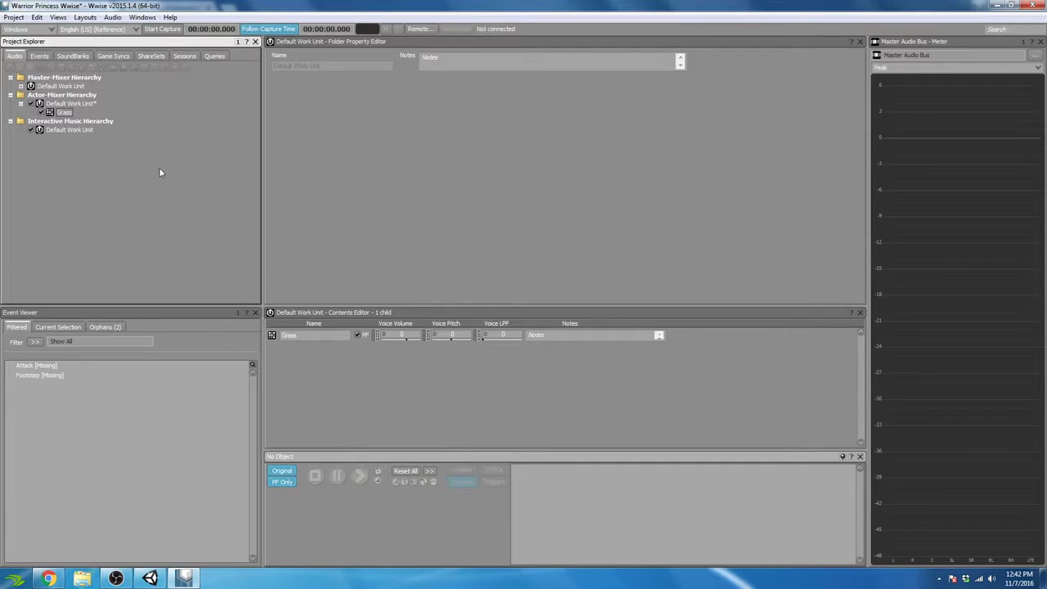
Step: Rename the Grass random container in the Actor-Mixer Hierarchy as Footstep_Grass
left_click(64, 112)
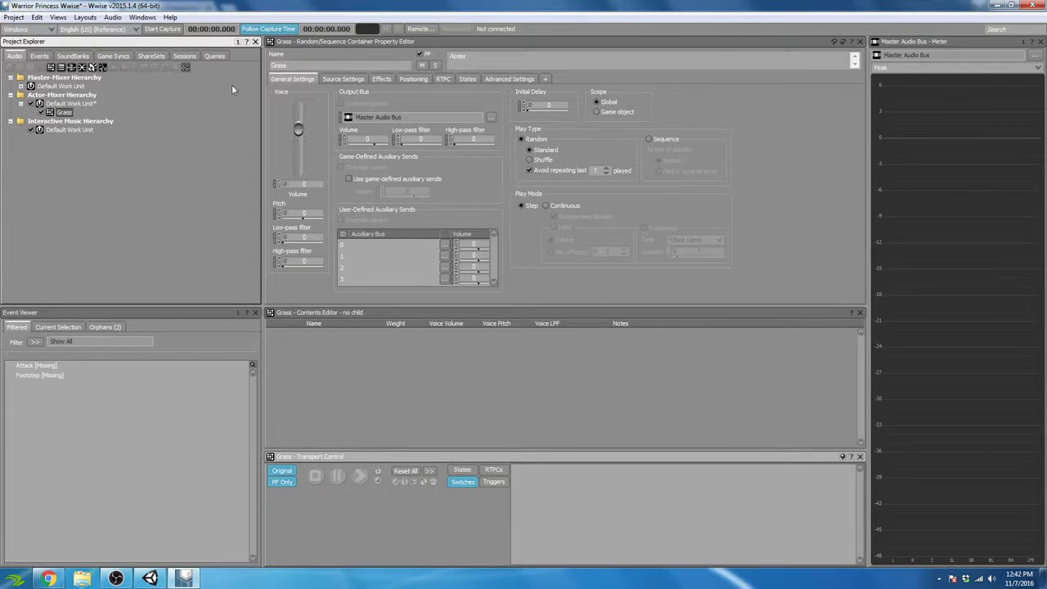
left_click(299, 64)
type("Foot")
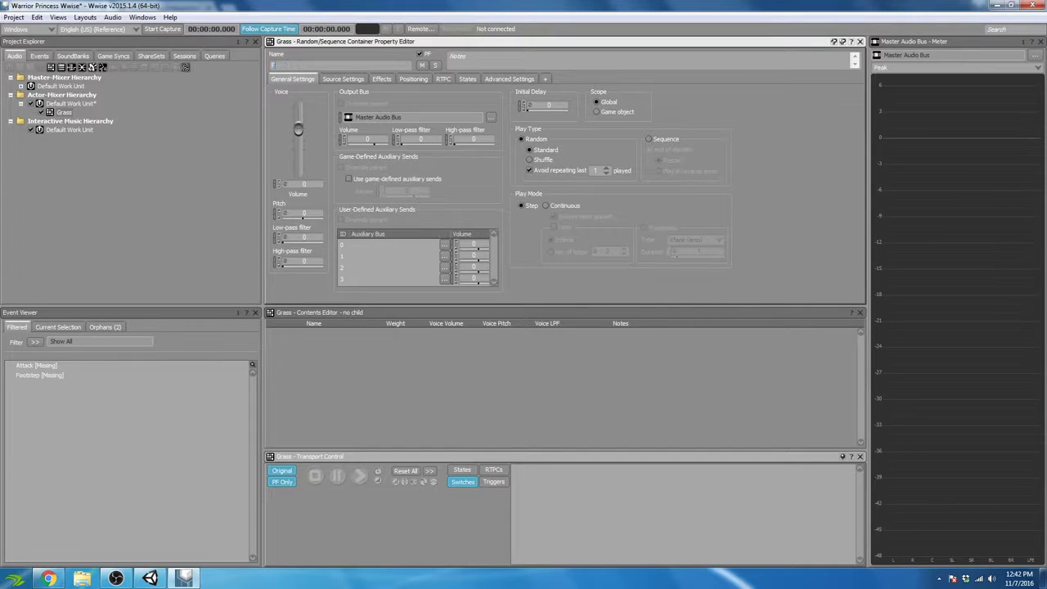
type("step_Grass")
key("Return")
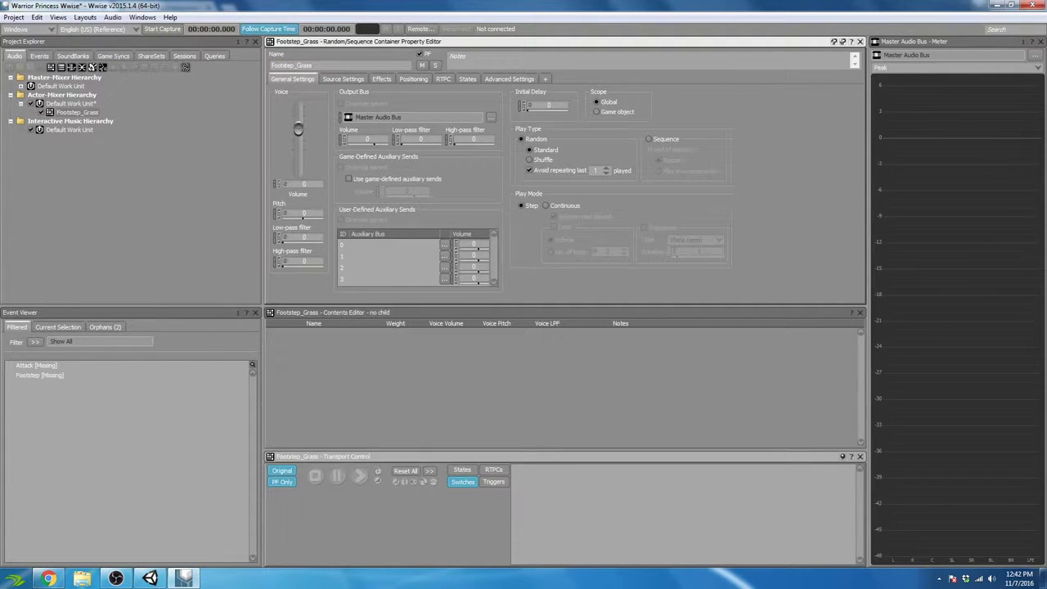
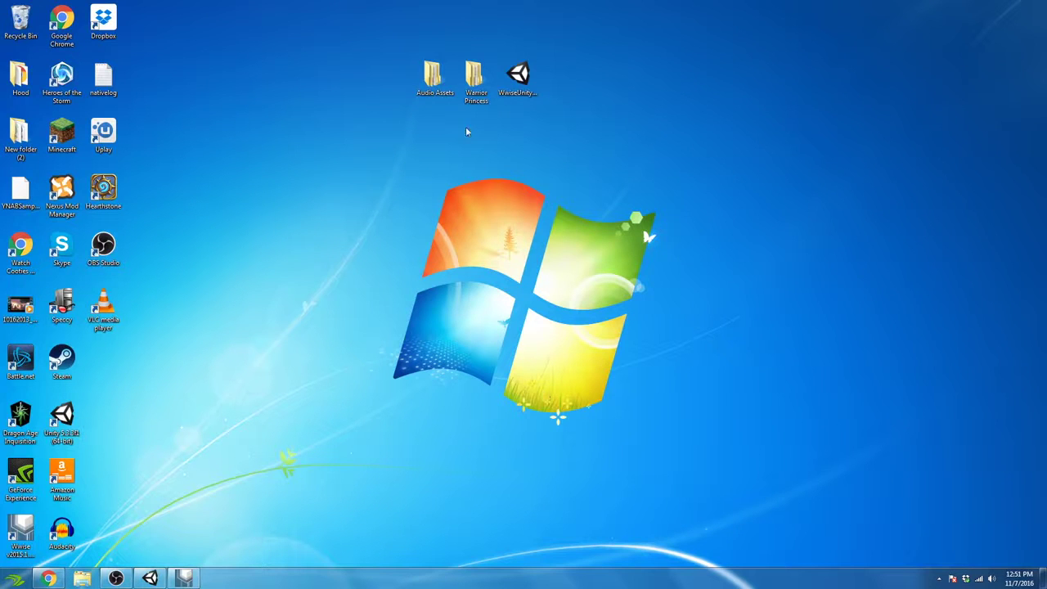
Step: Look through the desktop's Audio Assets folder down to Footsteps > Grass, close it, and return to Wwise
left_click(435, 94)
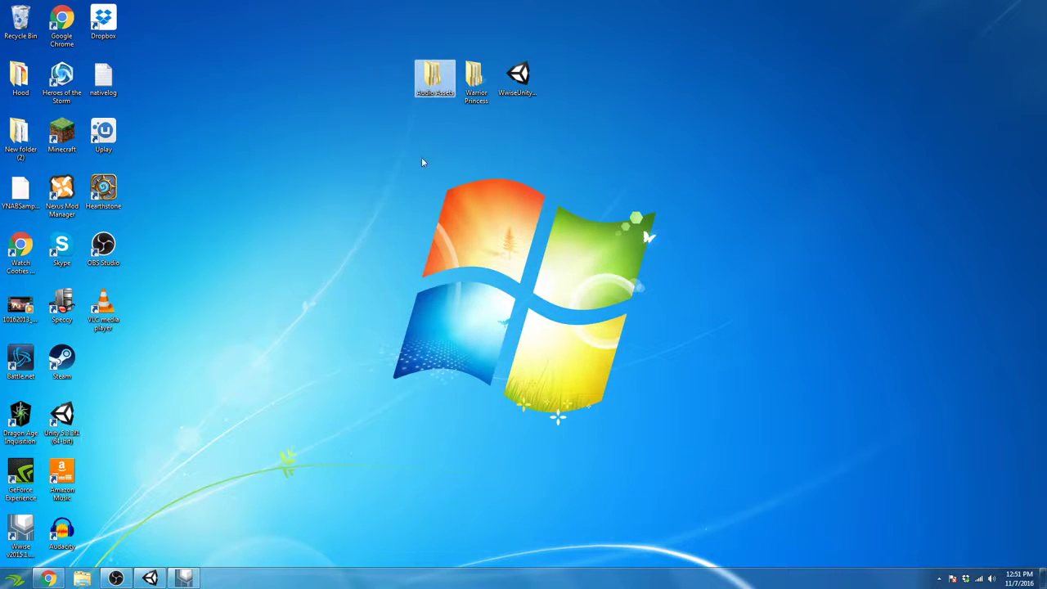
double_click(434, 79)
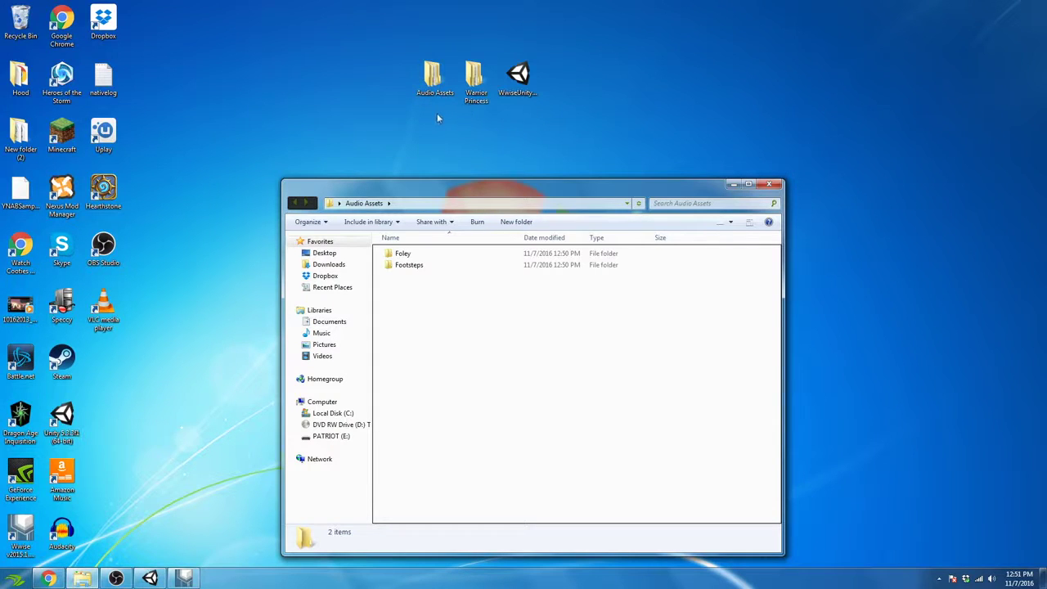
double_click(408, 265)
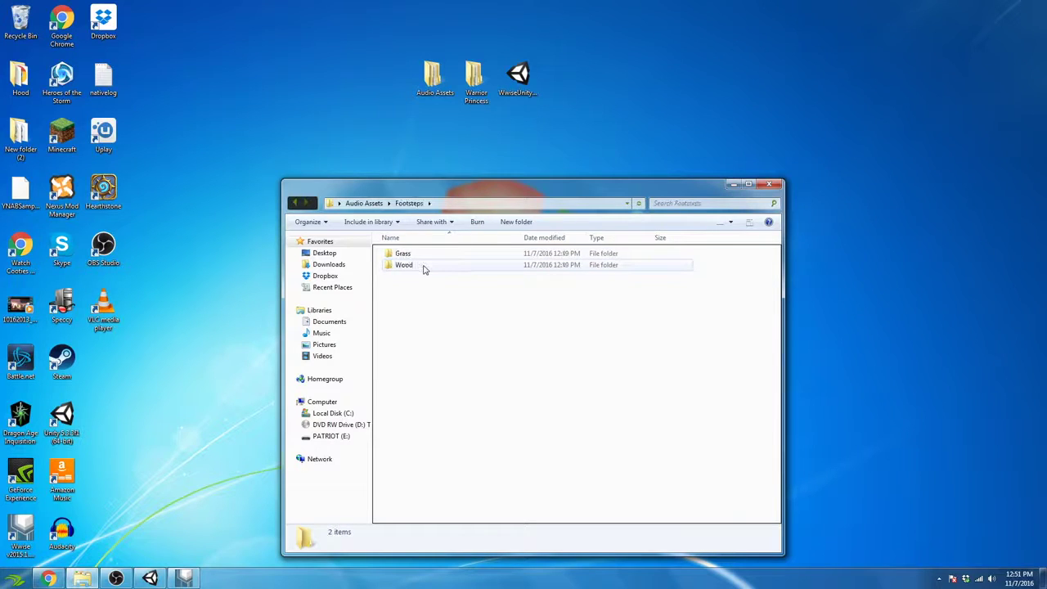
double_click(402, 253)
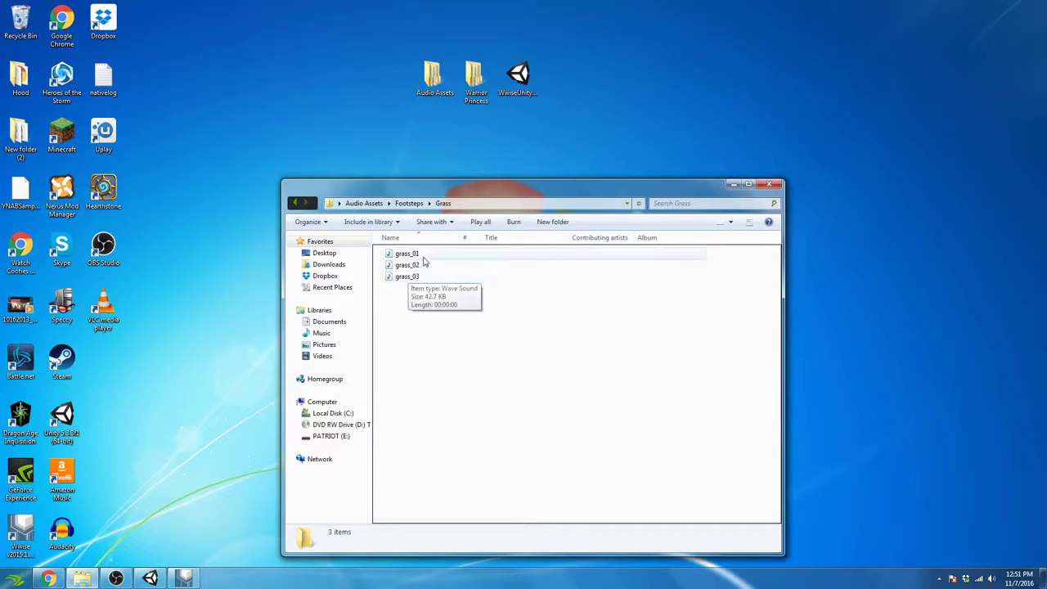
left_click(776, 186)
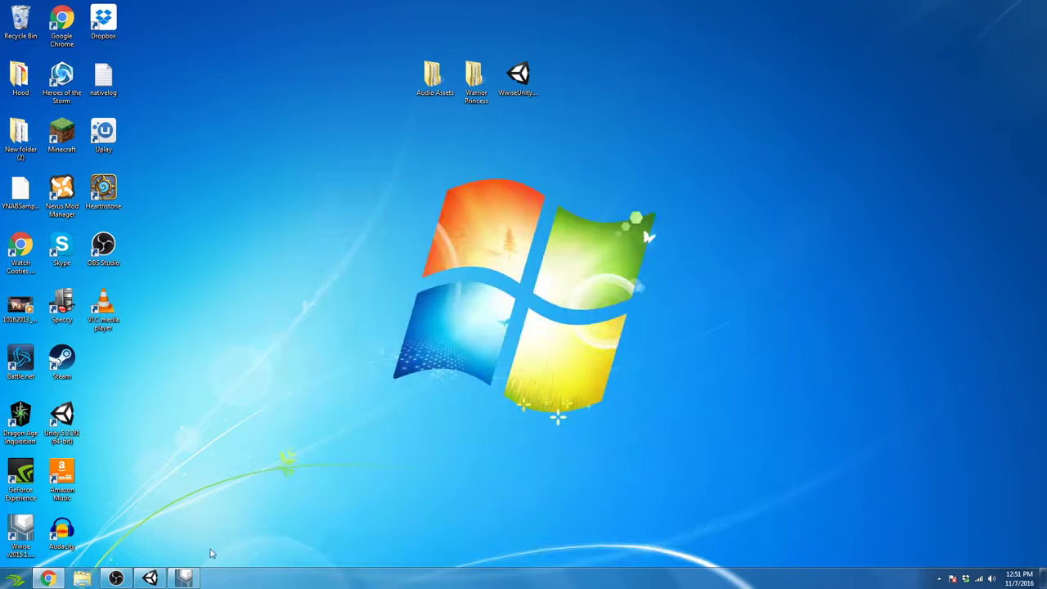
left_click(190, 578)
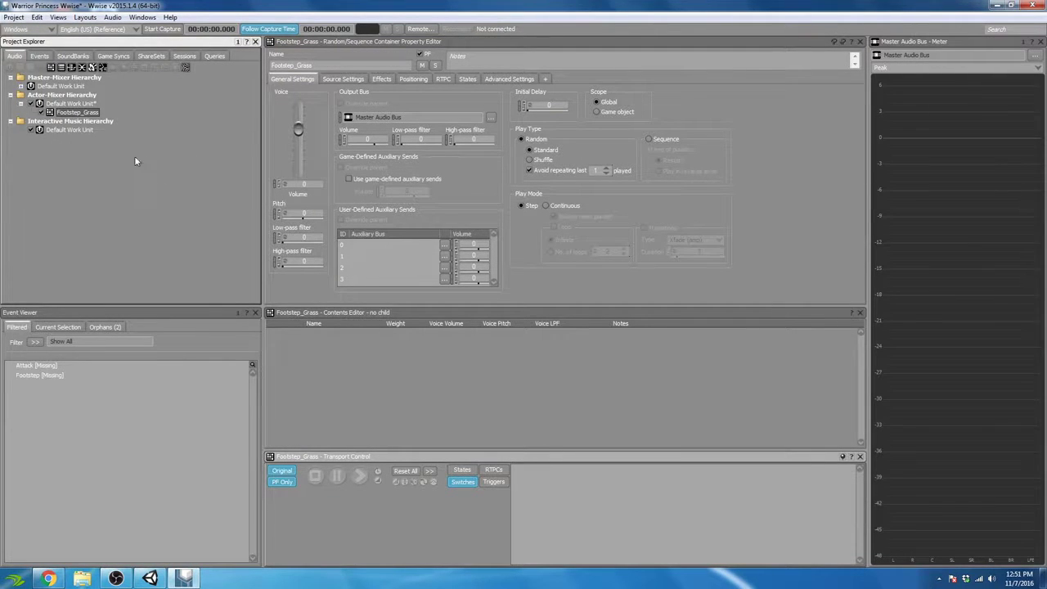
Step: Import grass_01, grass_02 and grass_03 from Audio Assets > Footsteps > Grass into the Footstep_Grass container as Sound SFX
right_click(76, 112)
mouse_move(78, 120)
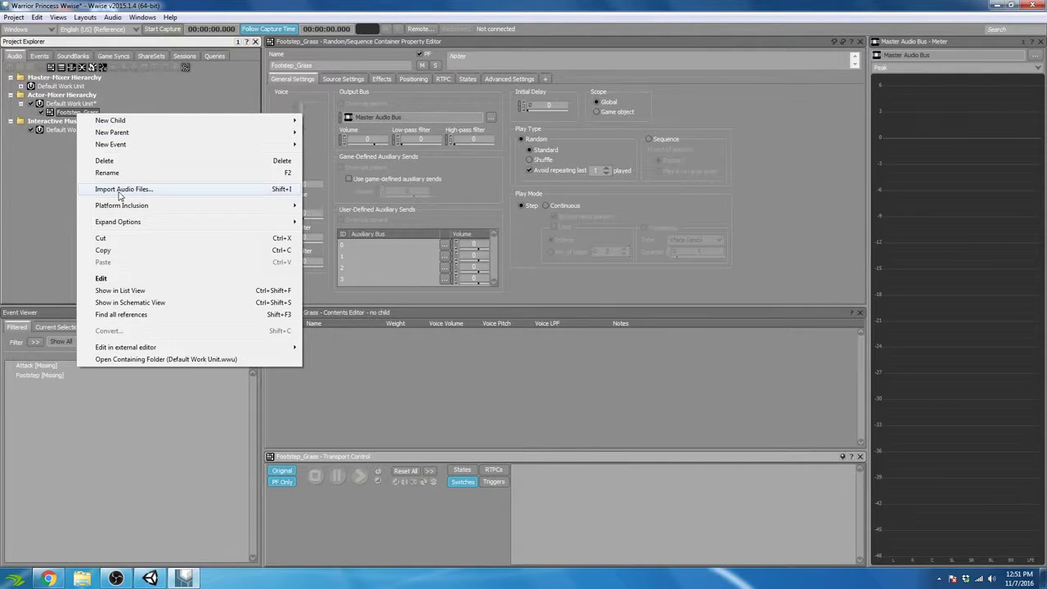
left_click(119, 191)
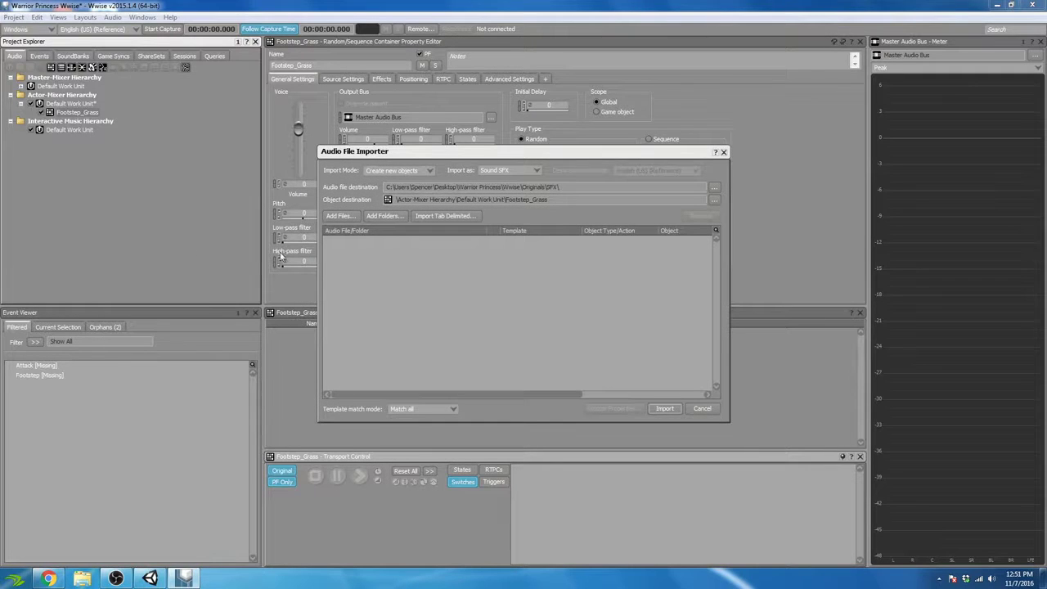
left_click(341, 215)
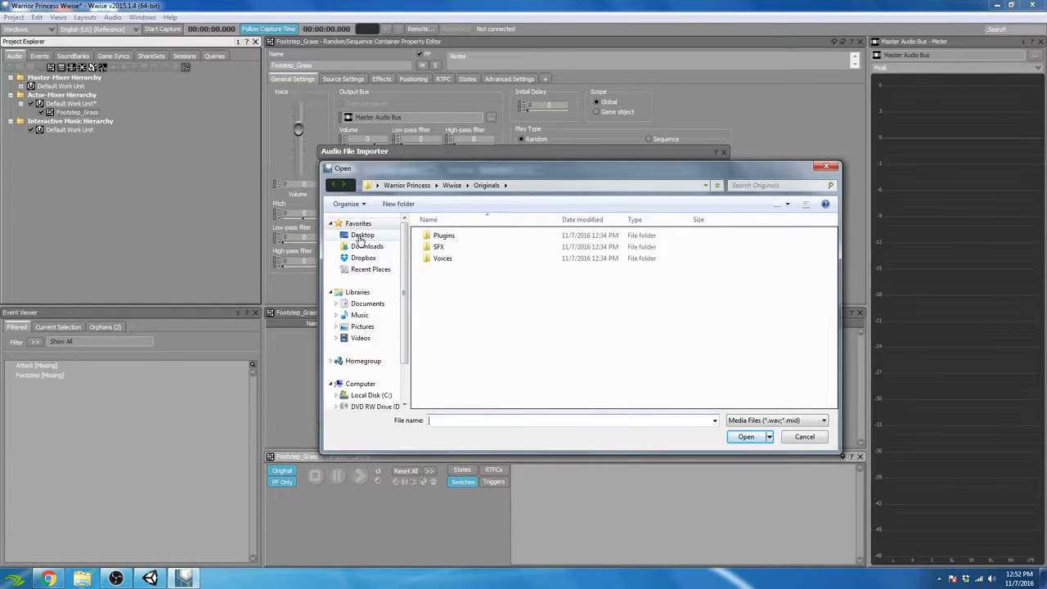
left_click(361, 236)
double_click(454, 248)
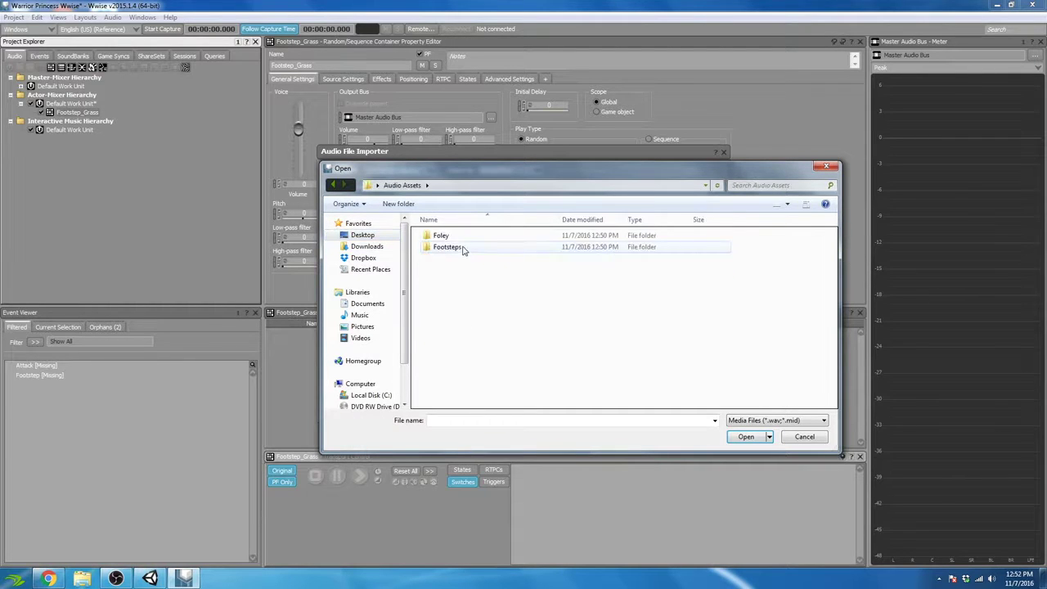
double_click(457, 249)
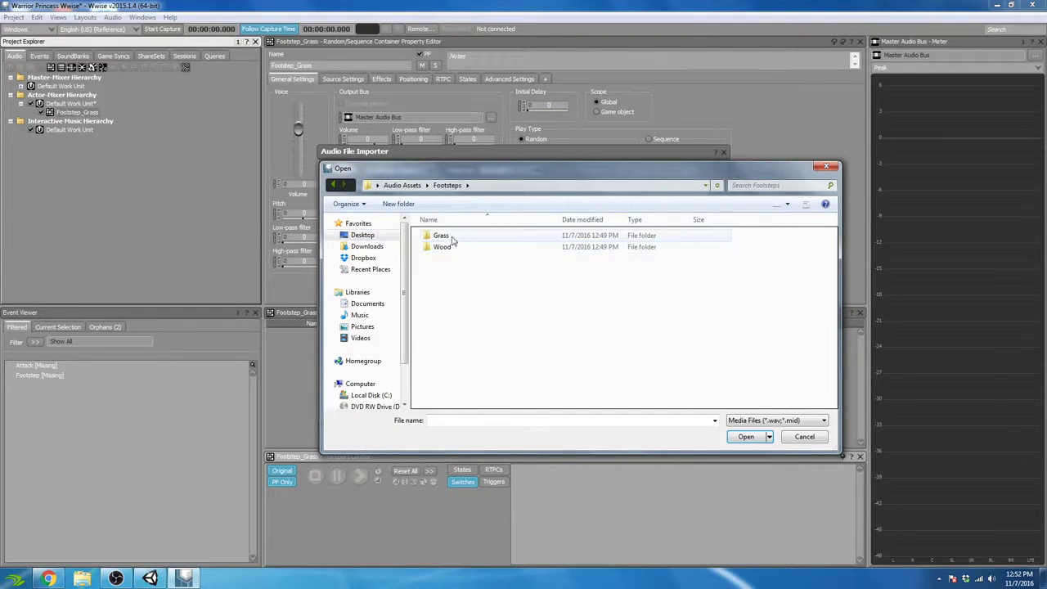
double_click(446, 236)
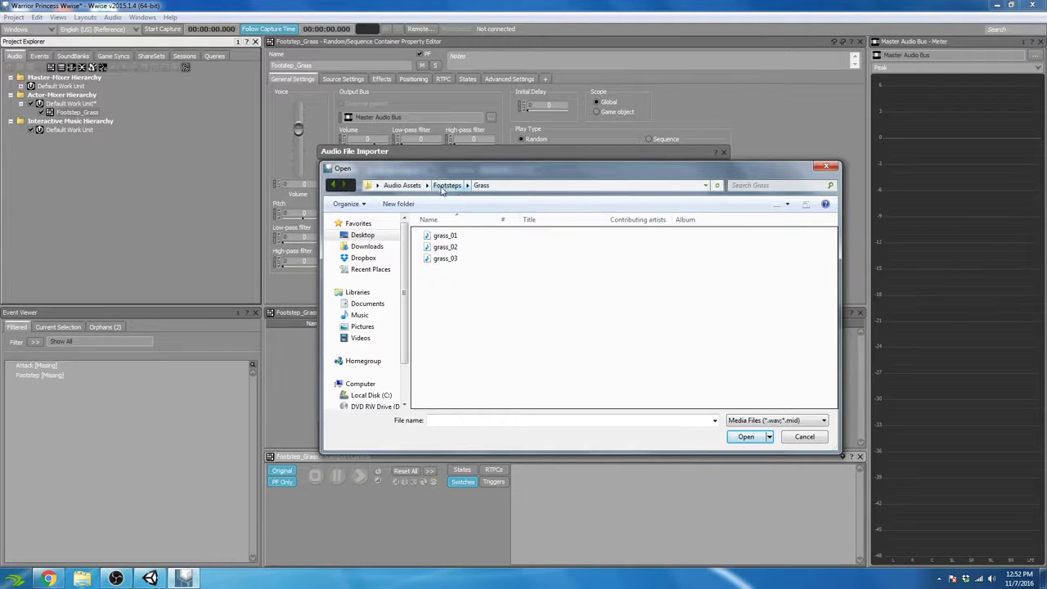
left_click(448, 237)
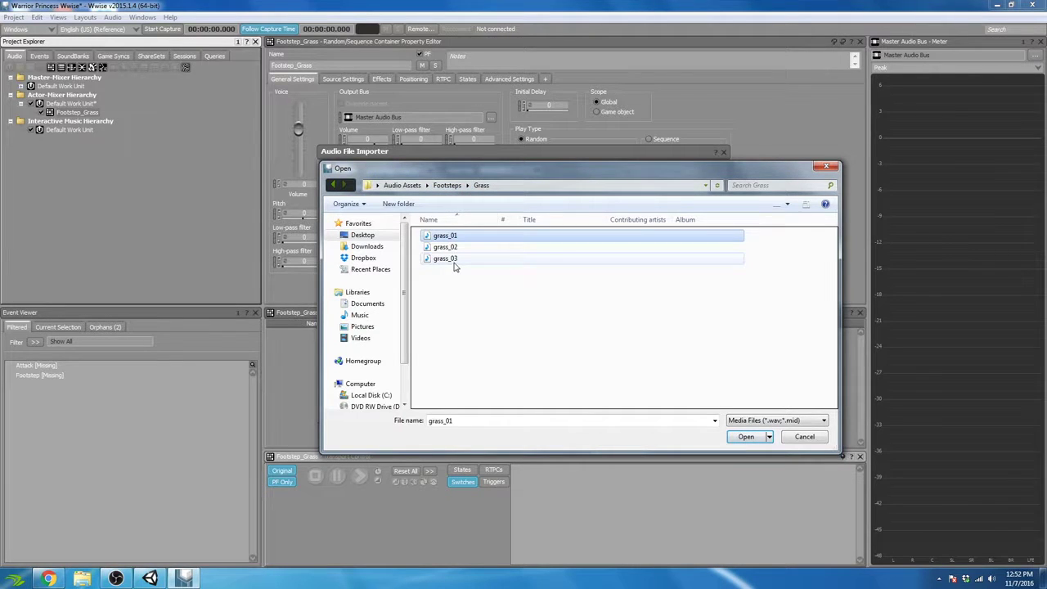
left_click(454, 264, "shift")
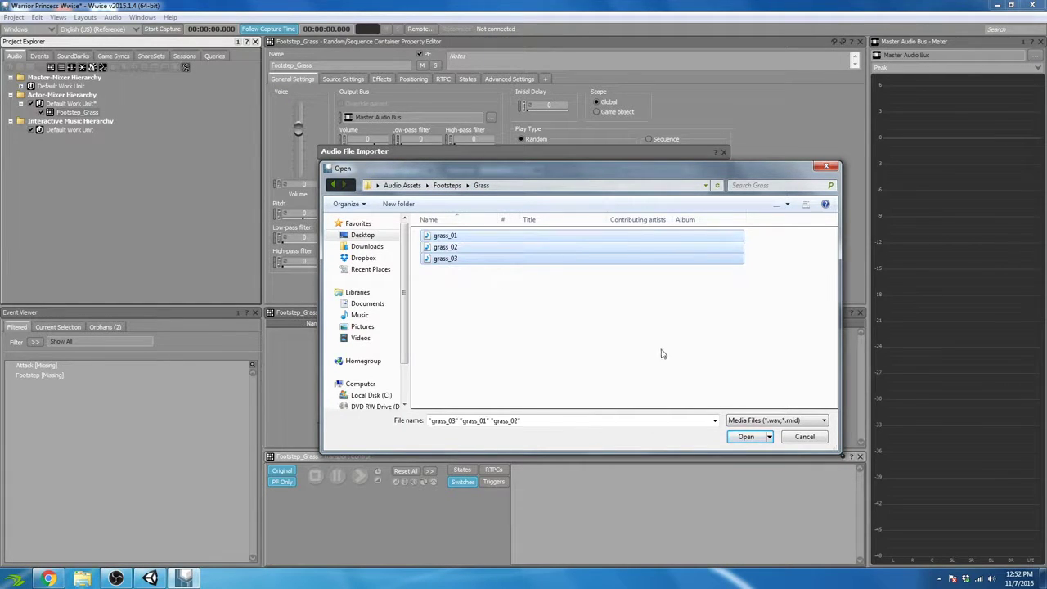
left_click(752, 442)
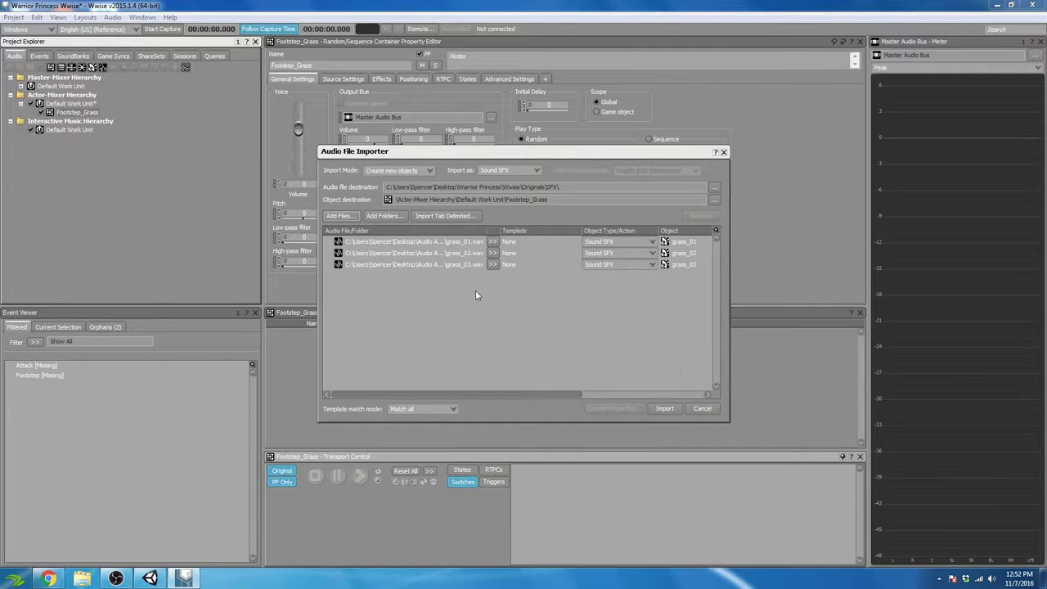
left_click(664, 409)
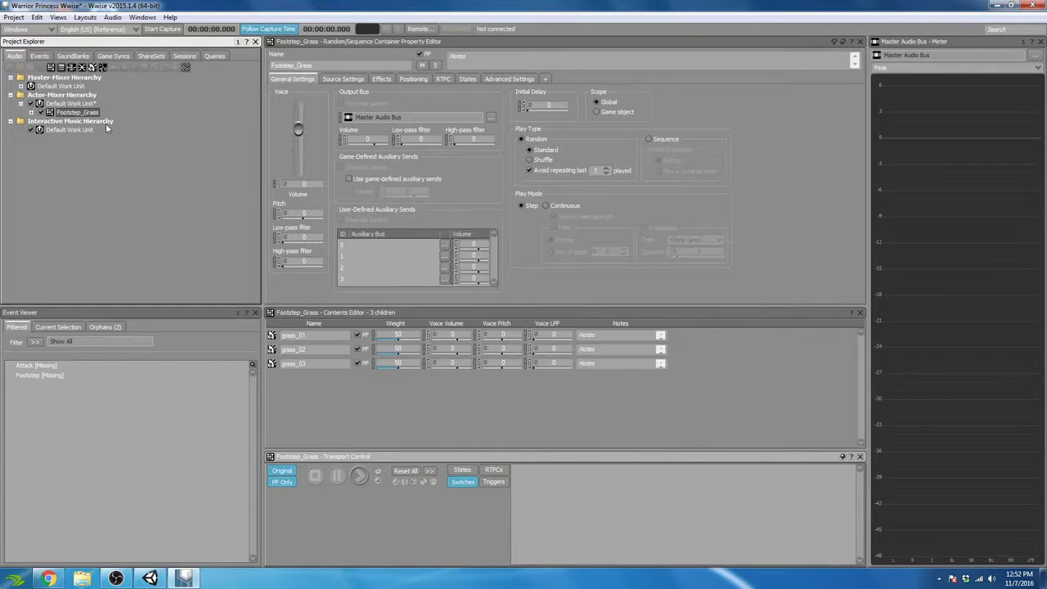
Step: Expand the Footstep_Grass container to show its imported sounds, and play the container repeatedly to hear its random selection
left_click(31, 112)
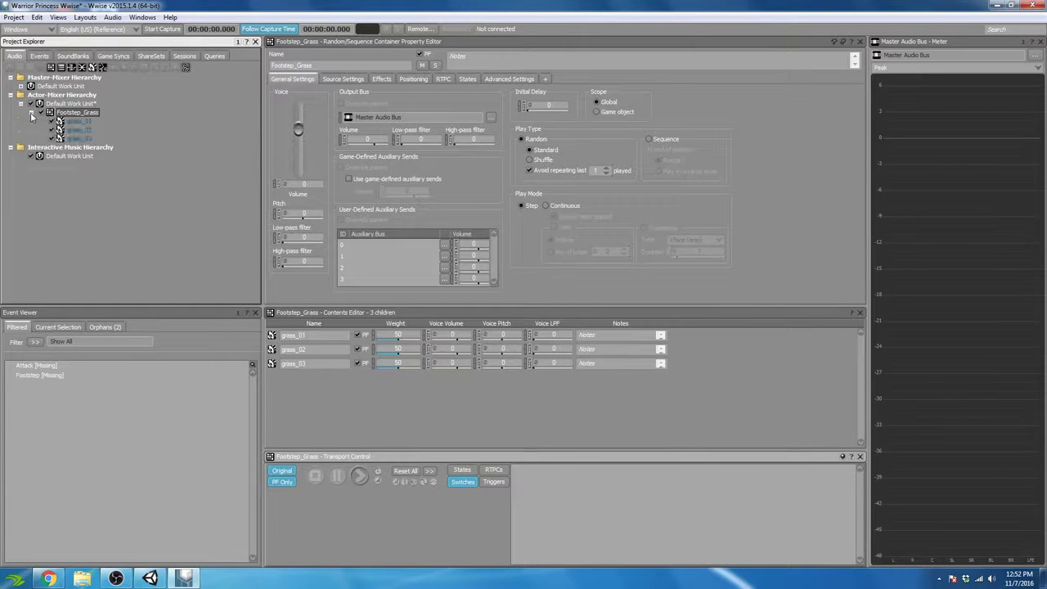
left_click(111, 147)
left_click(85, 112)
mouse_move(78, 121)
left_mouse_down()
mouse_move(327, 343)
mouse_move(369, 434)
left_mouse_up()
left_click(361, 477)
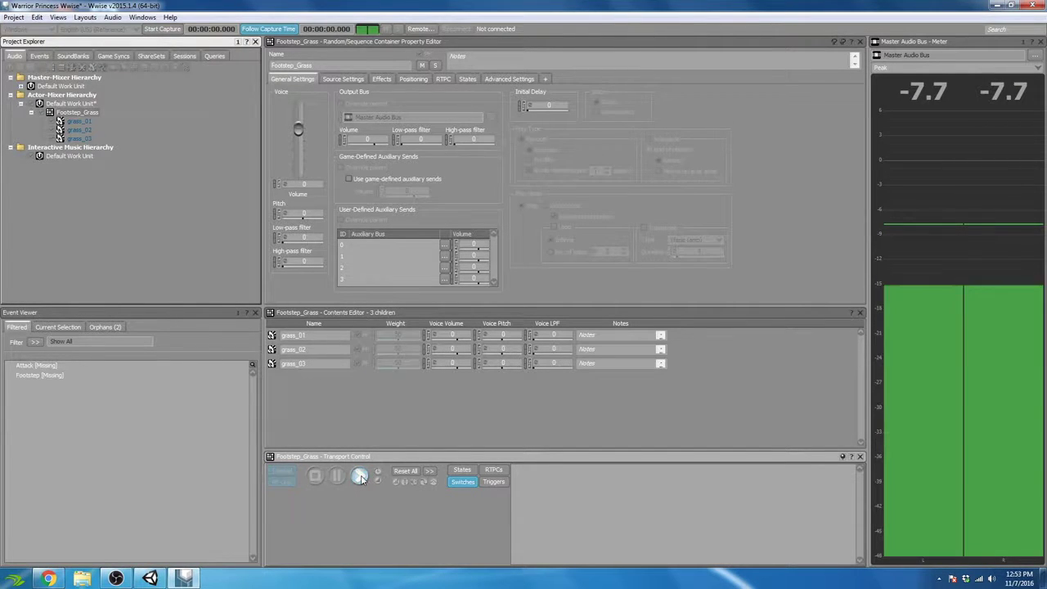
left_click(361, 478)
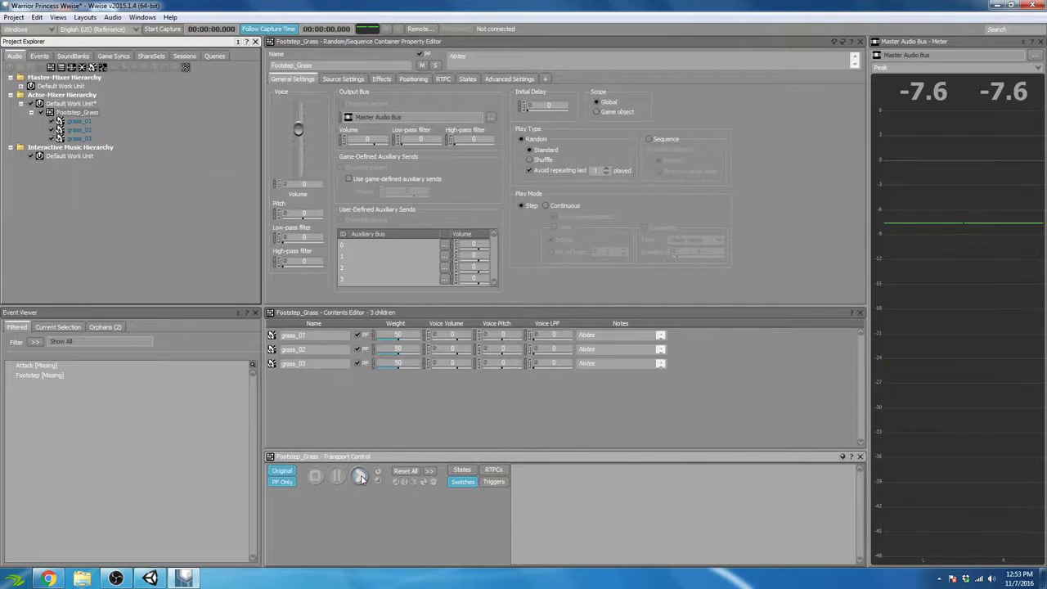
Step: Play grass_01, grass_02 and grass_03 individually, and play the whole Footstep_Grass container for comparison
left_click(80, 120)
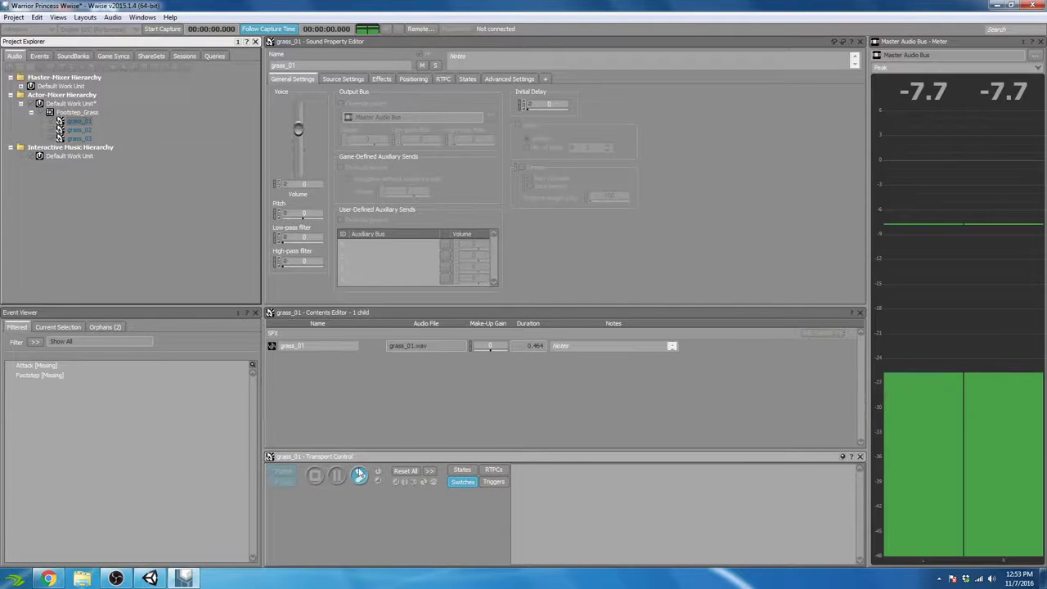
key("Down")
key("space")
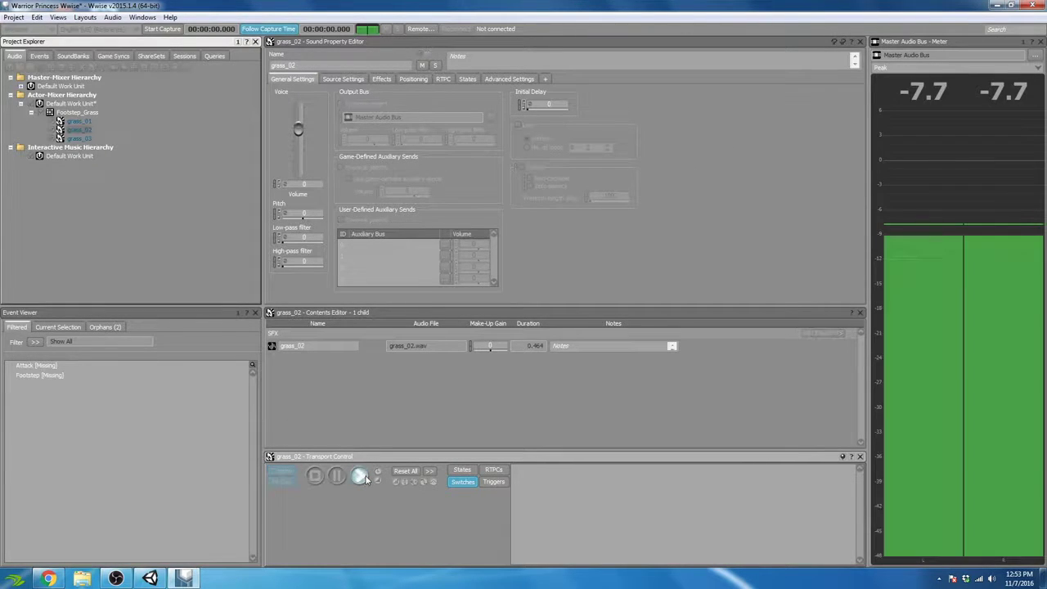
key("Down")
left_click(361, 476)
left_click(82, 112)
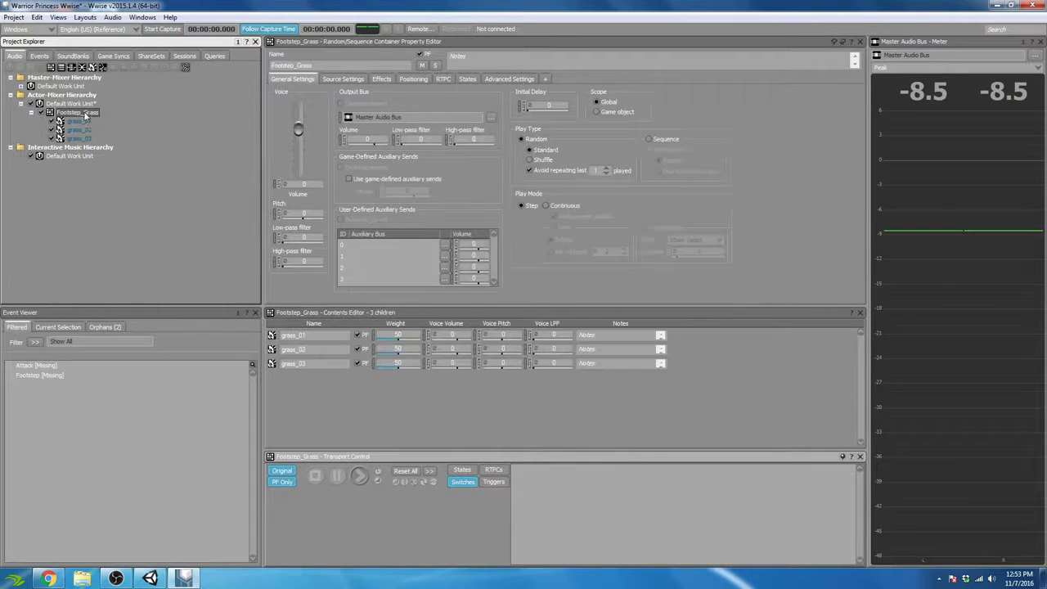
left_click(360, 475)
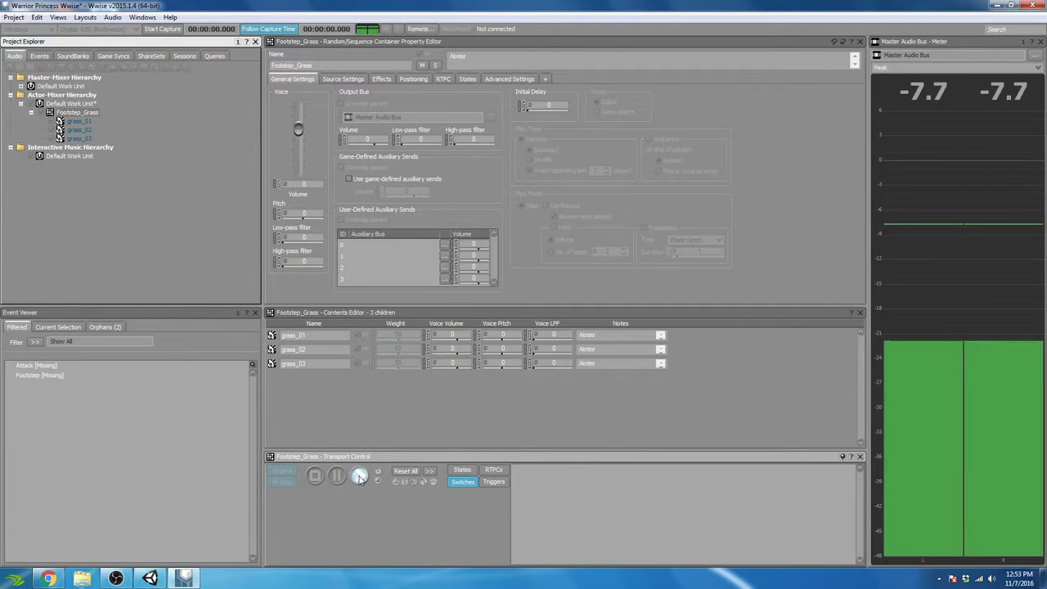
left_click(77, 113)
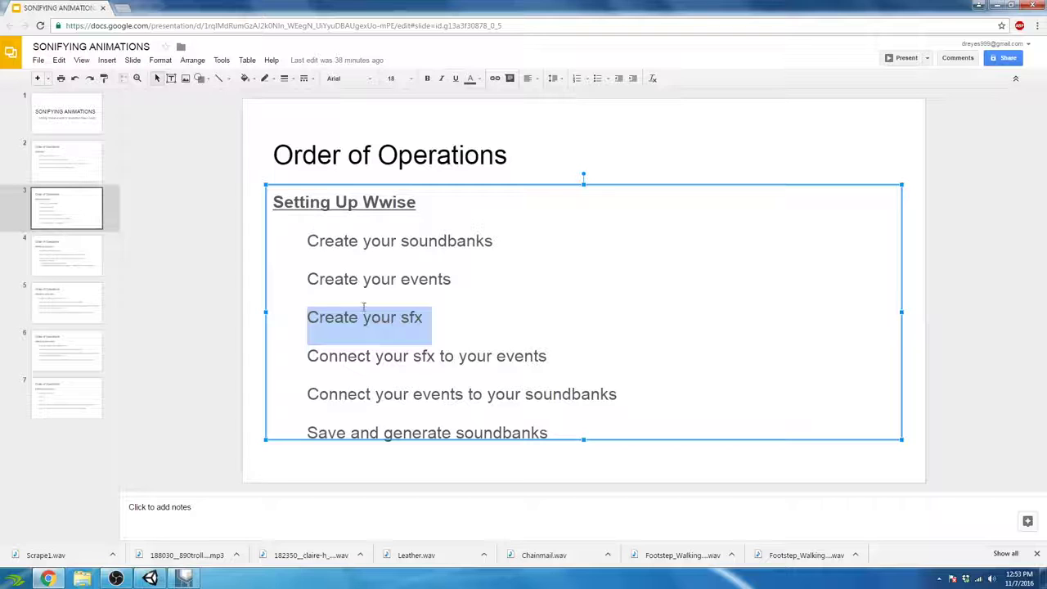
Step: Highlight the item about connecting sfx to events in the Google Slides setup list, and return to Wwise
left_click(305, 358)
left_click_drag(304, 361, 551, 369)
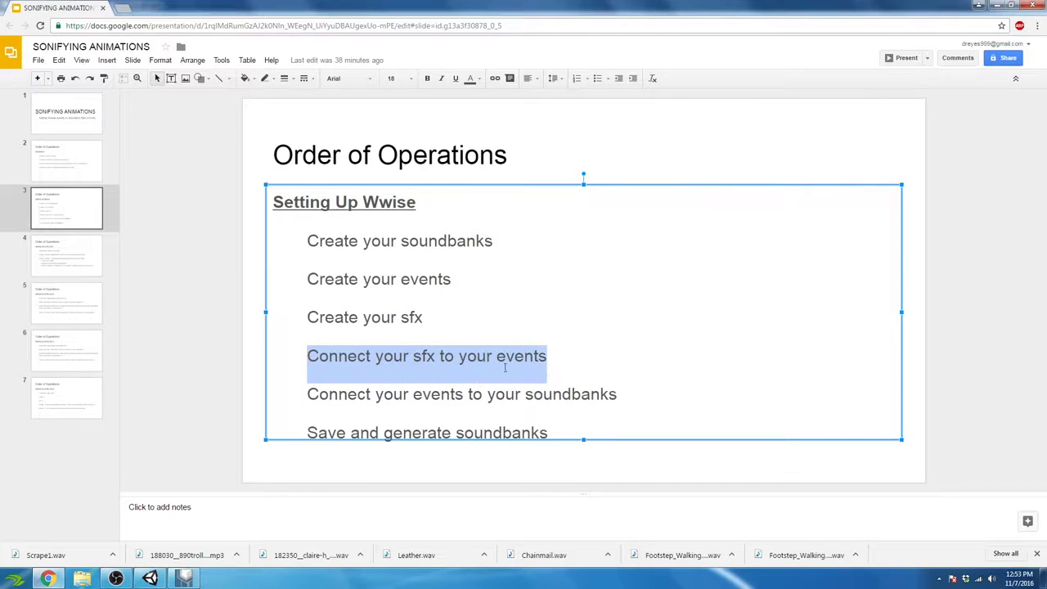
left_click(184, 578)
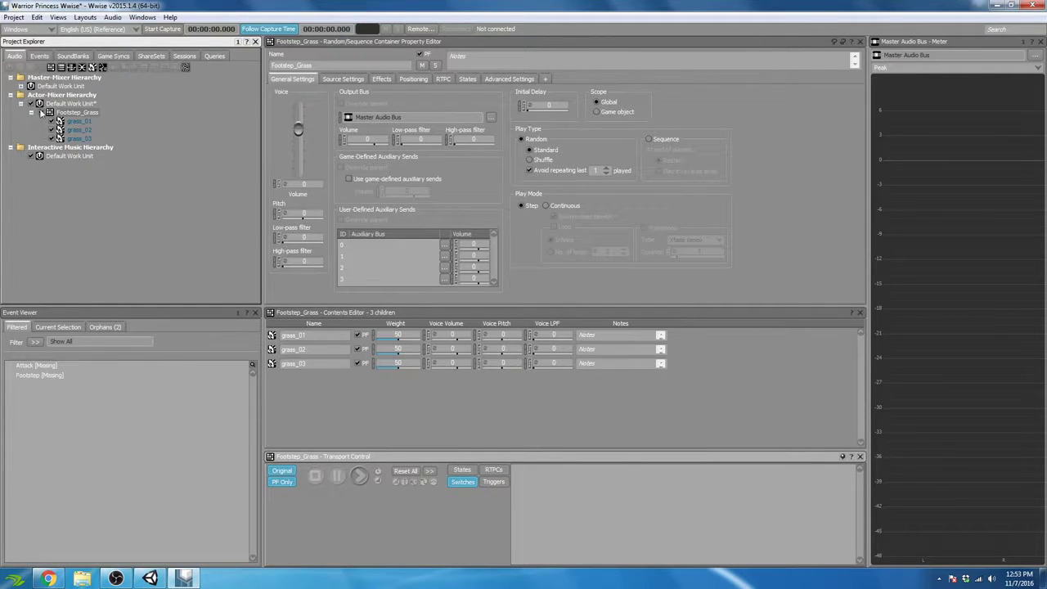
Step: Review the project's events and the grass sounds inside the Footstep_Grass container
left_click(38, 56)
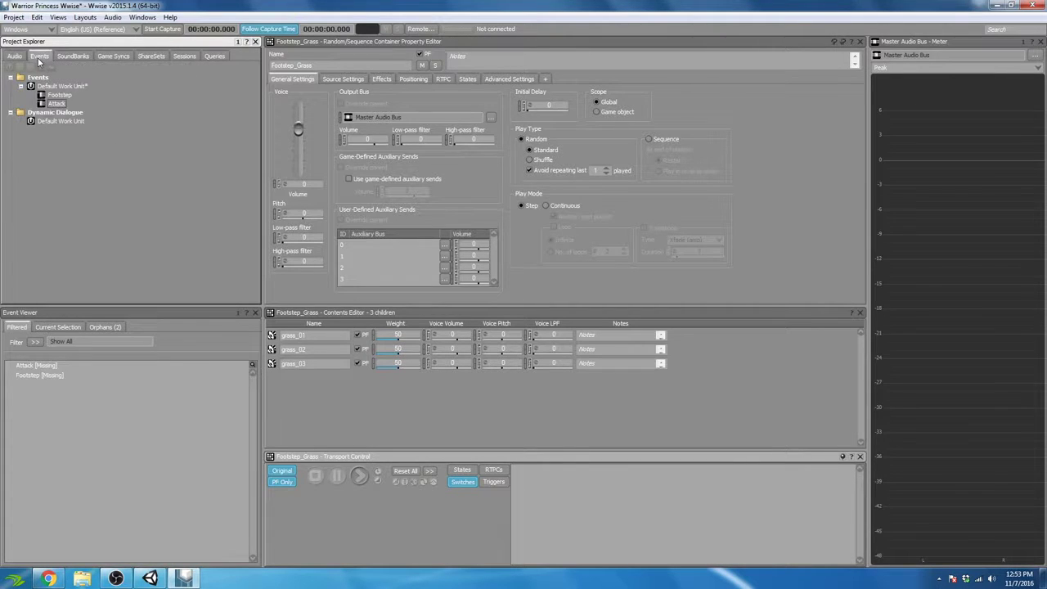
left_click(16, 56)
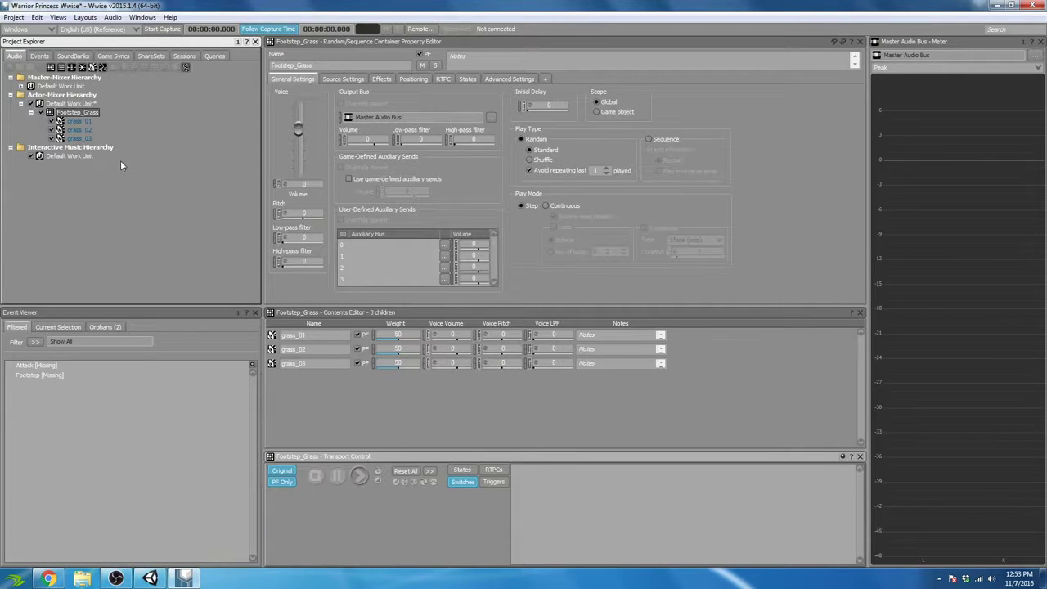
left_click(97, 123)
key("Up")
left_click(86, 121)
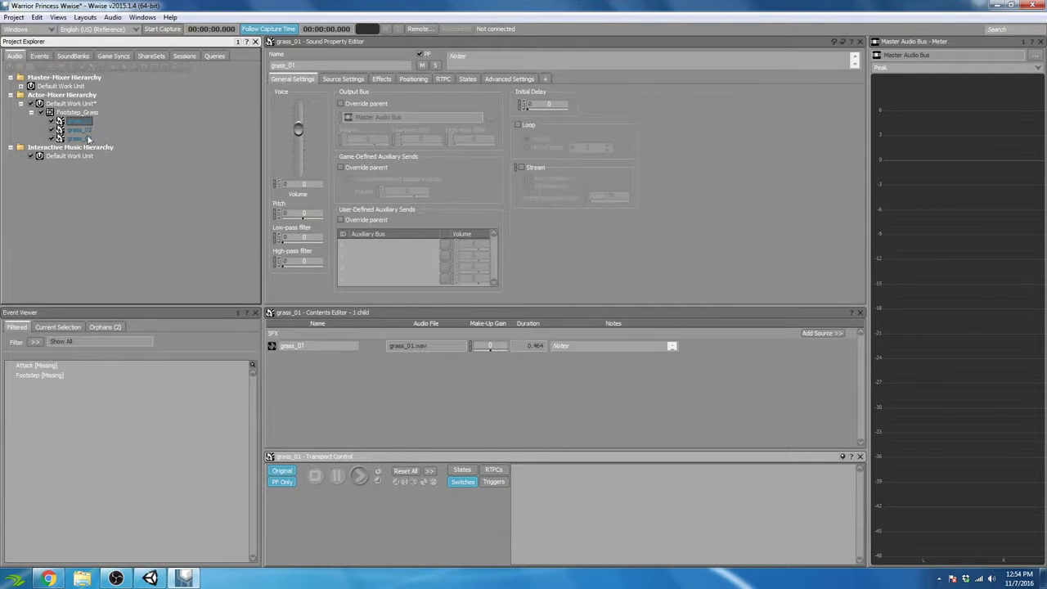
Step: Examine the action lists of the Footstep and Attack events and the Footstep_Grass container that holds the grass sounds
left_click(39, 56)
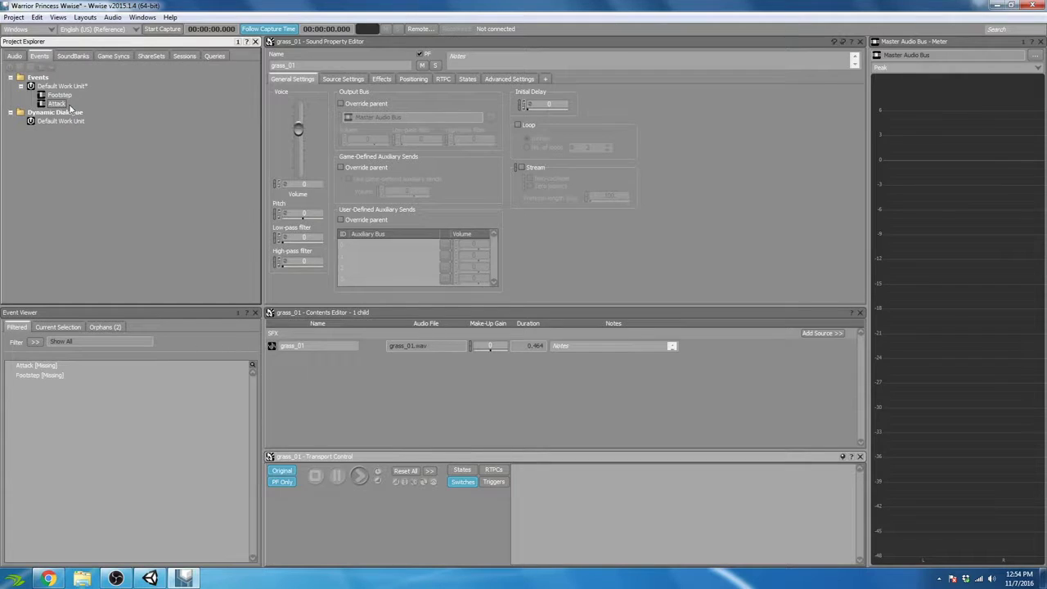
left_click(62, 101)
key("Up")
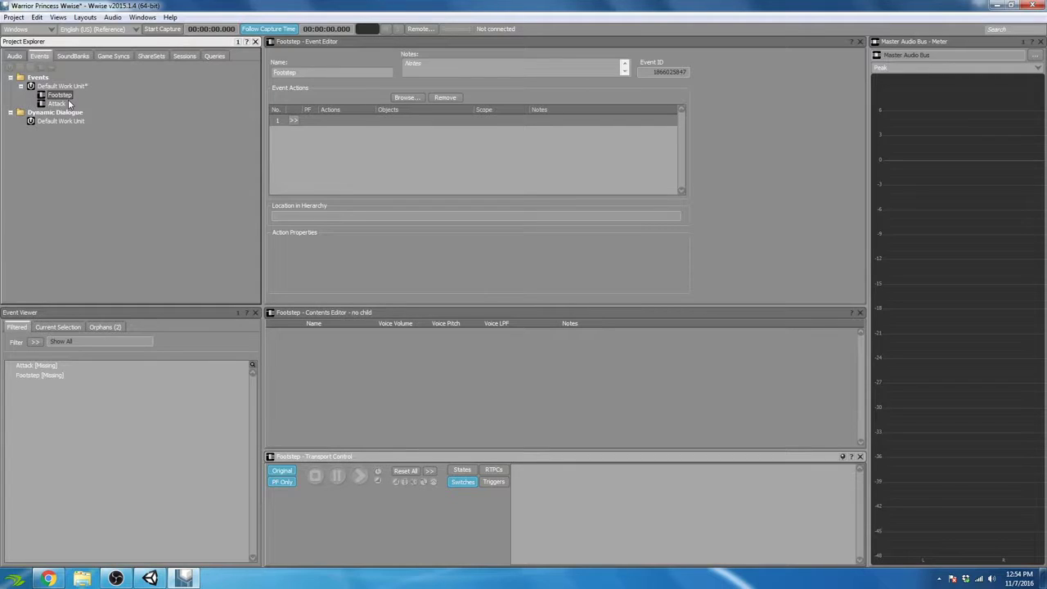
left_click(13, 56)
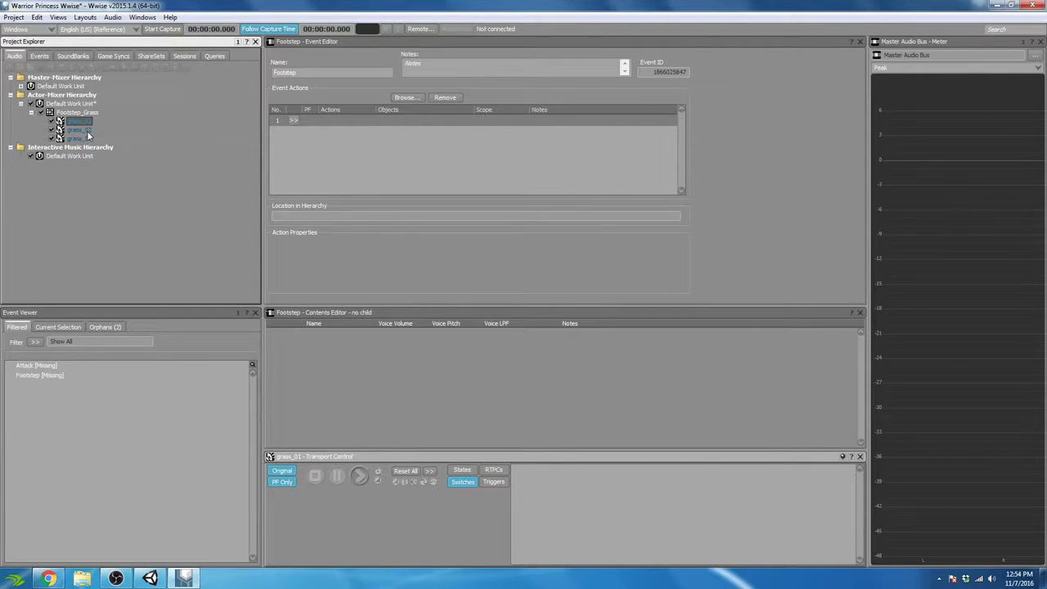
left_click(40, 57)
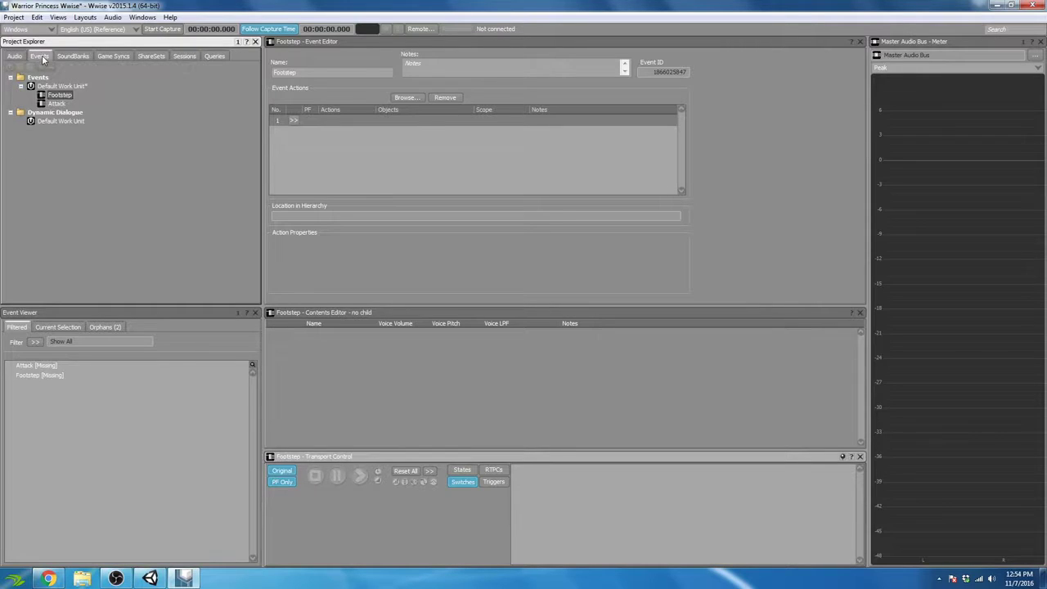
left_click(64, 97)
left_click(14, 57)
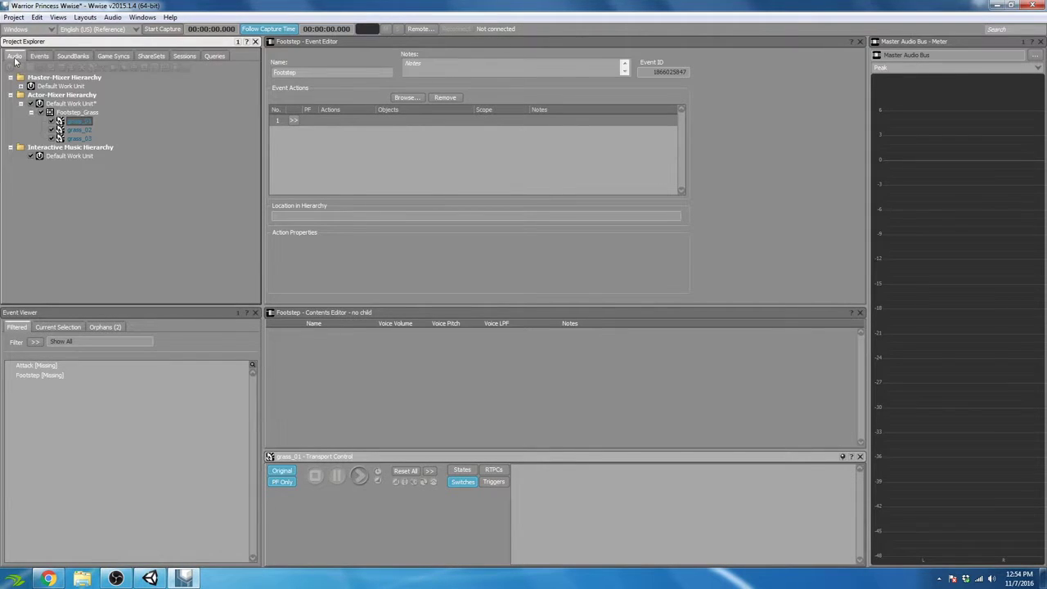
left_click(78, 112)
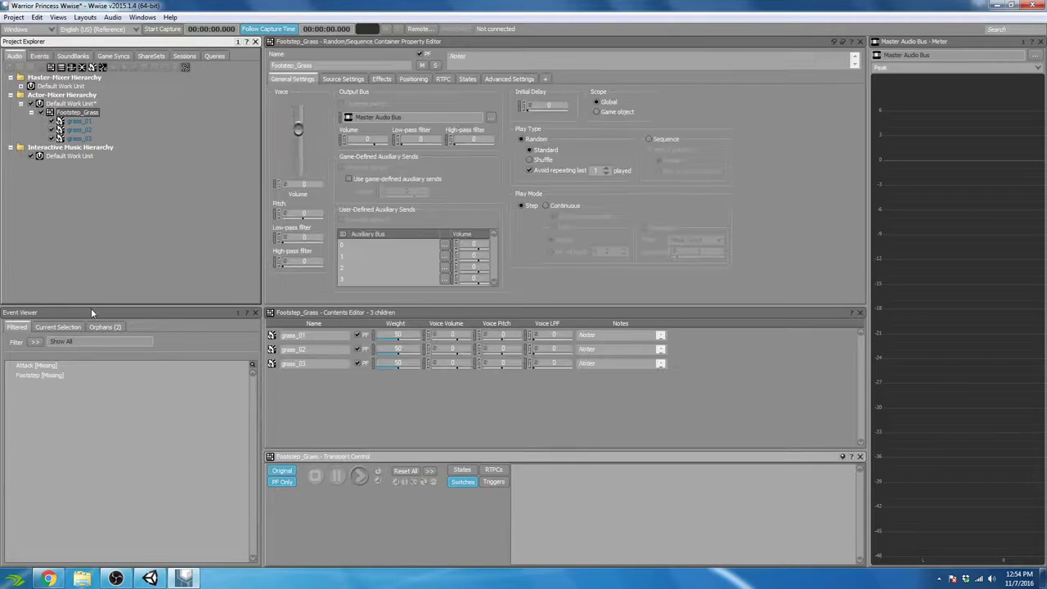
left_click(54, 375)
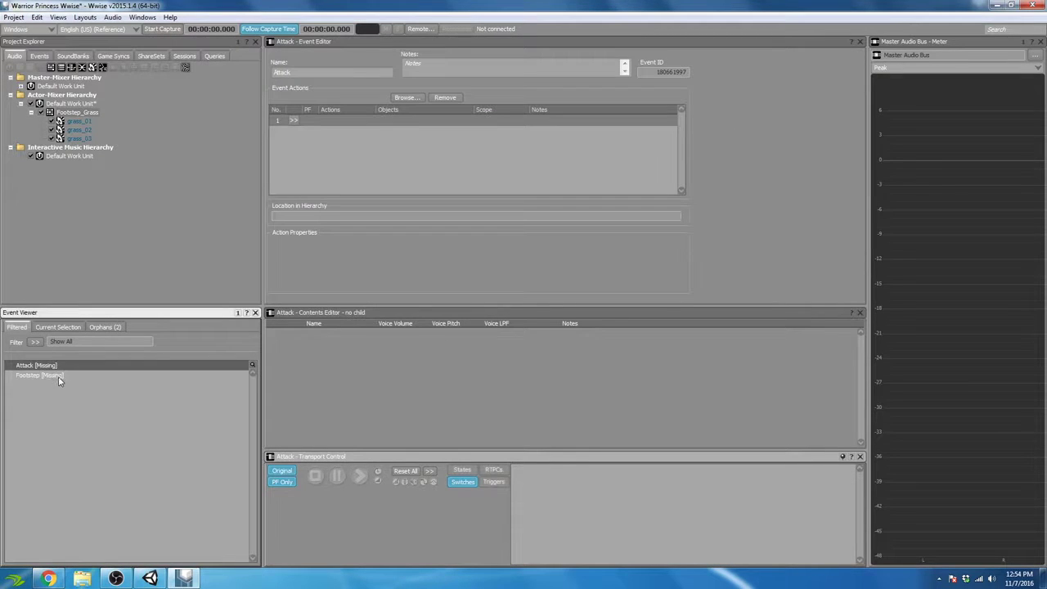
left_click(38, 57)
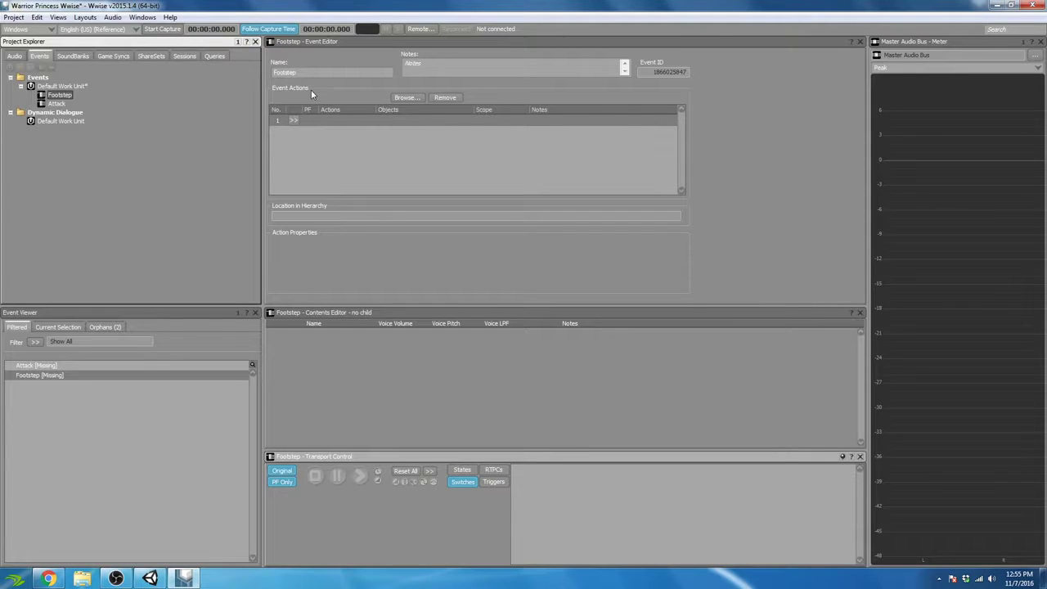
left_click(14, 55)
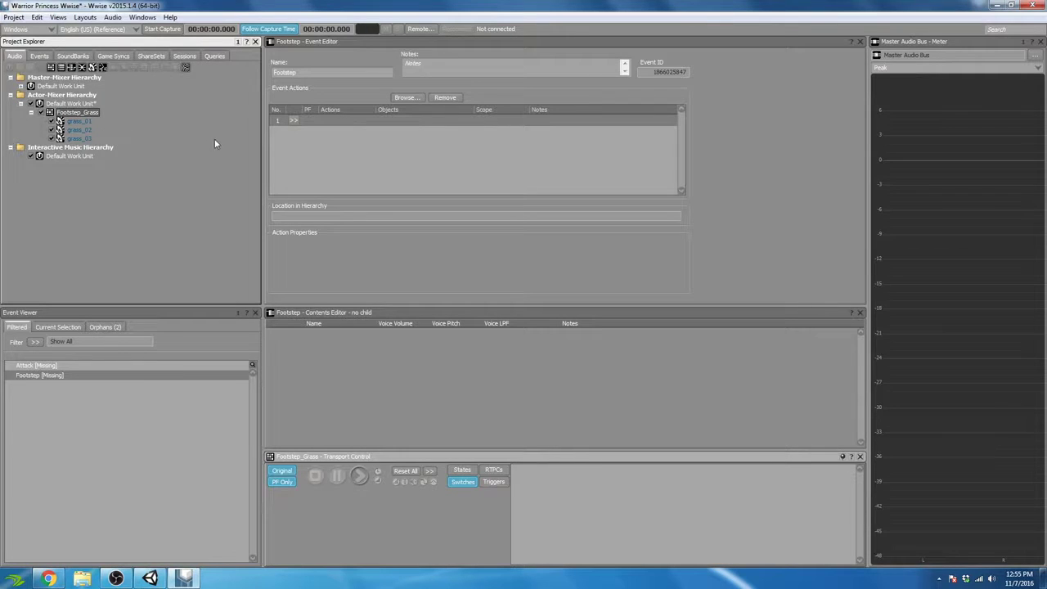
Step: Add a Play action to the Footstep event
left_click(292, 120)
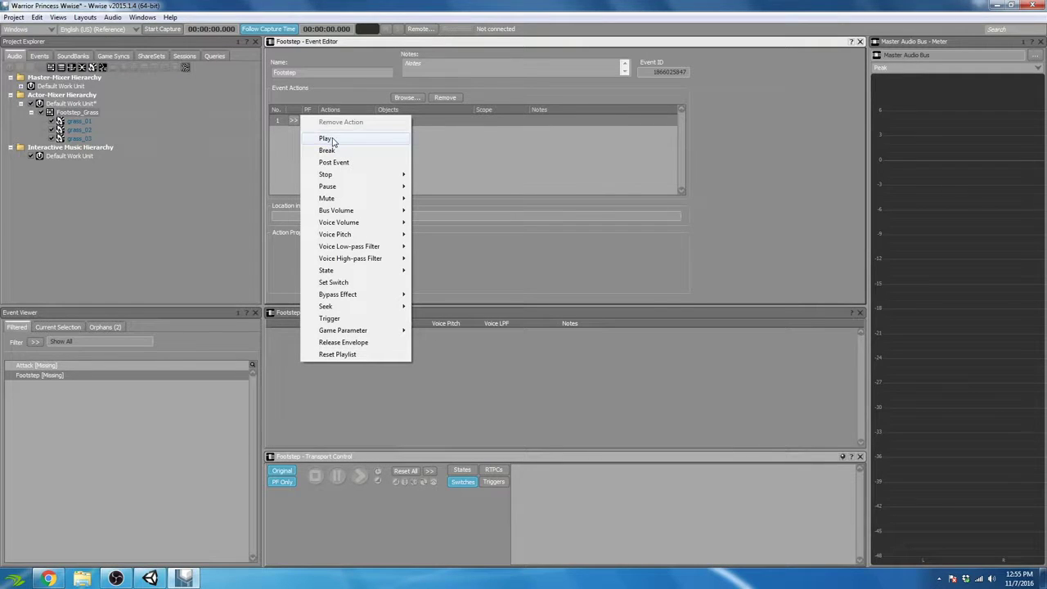
left_click(257, 143)
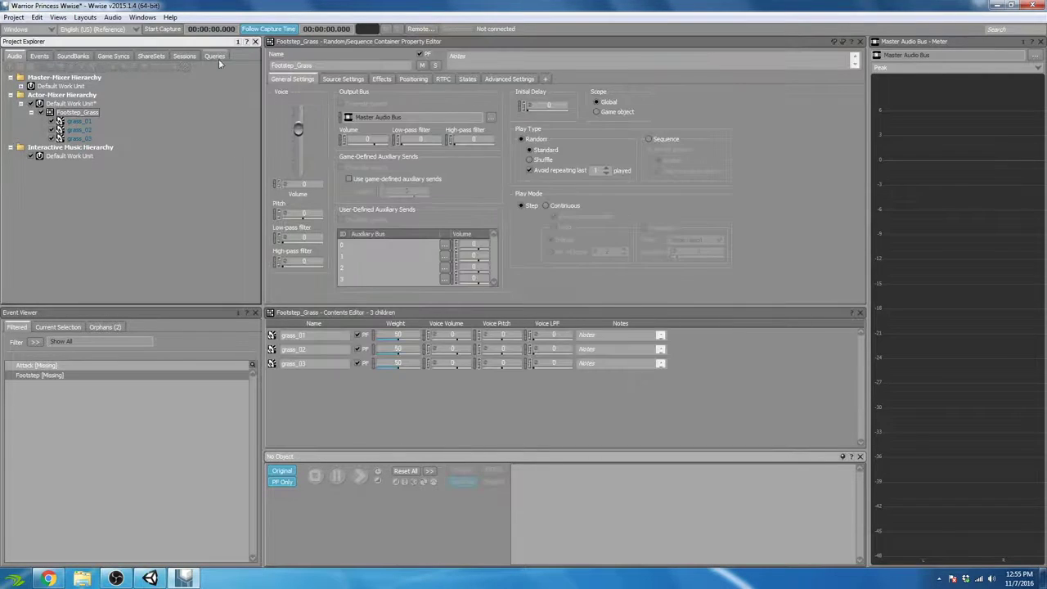
left_click(38, 56)
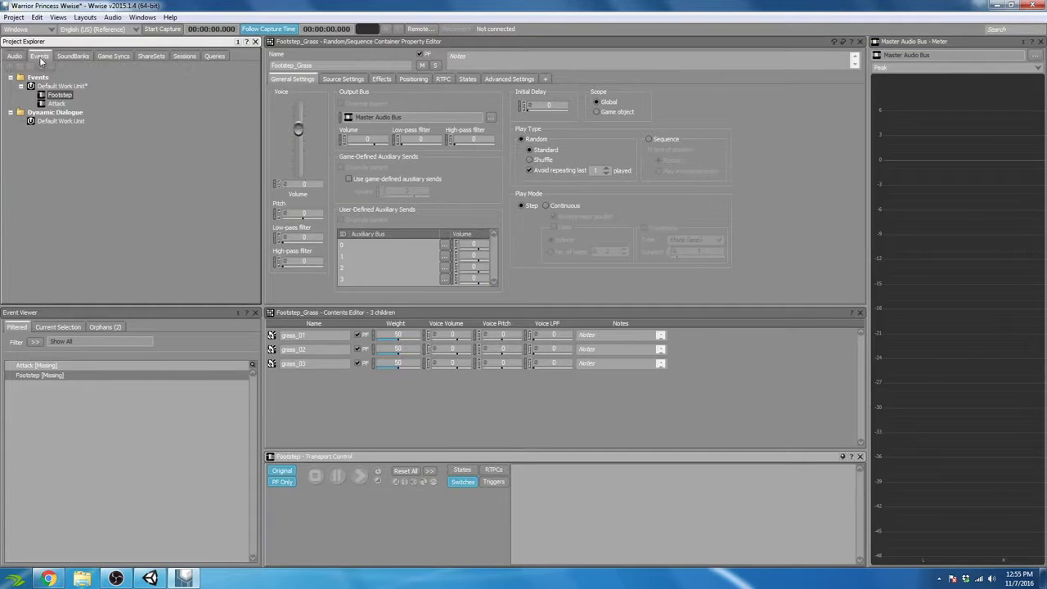
left_click(57, 103)
left_click(61, 96)
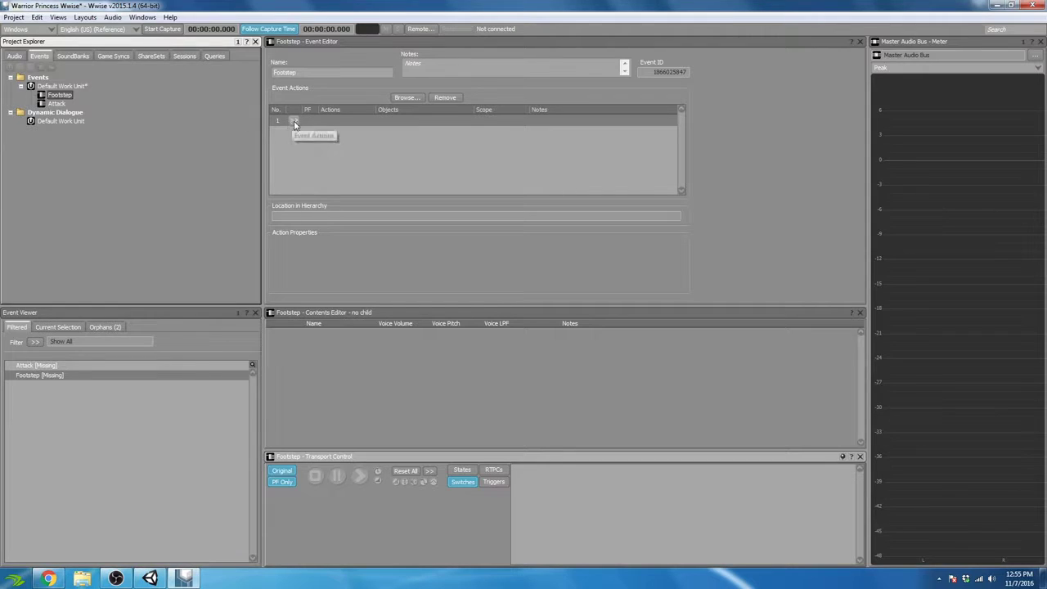
left_click(295, 123)
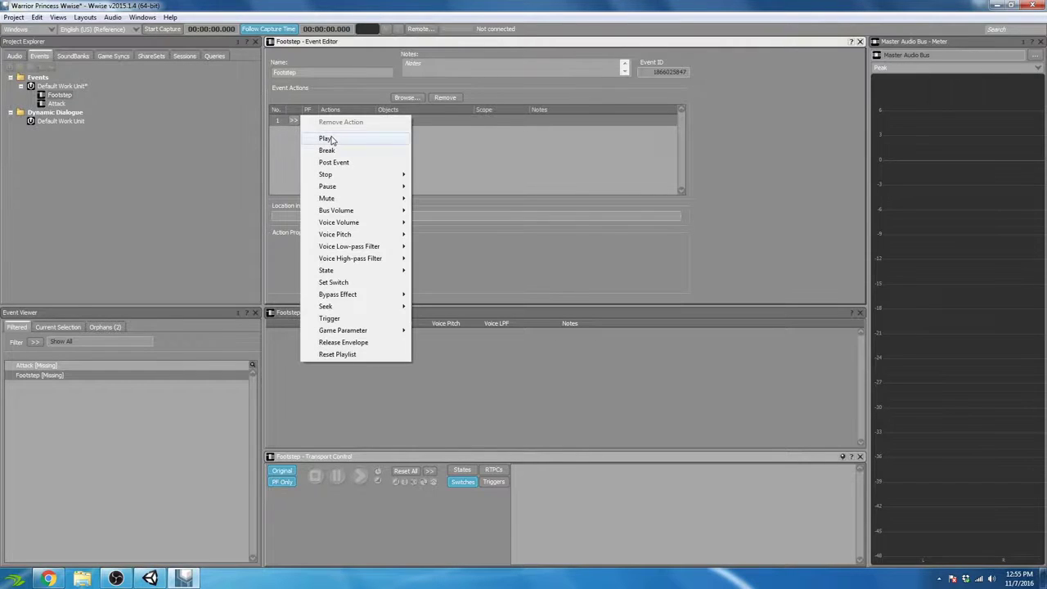
left_click(331, 139)
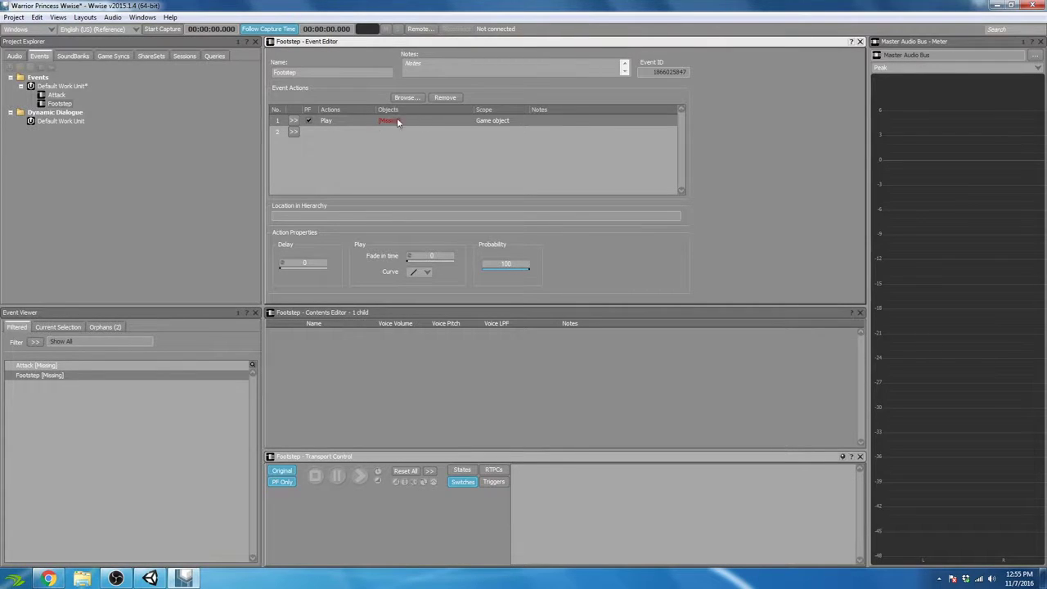
Step: Assign the Footstep_Grass container as the target object of the Footstep event's Play action
left_click(15, 57)
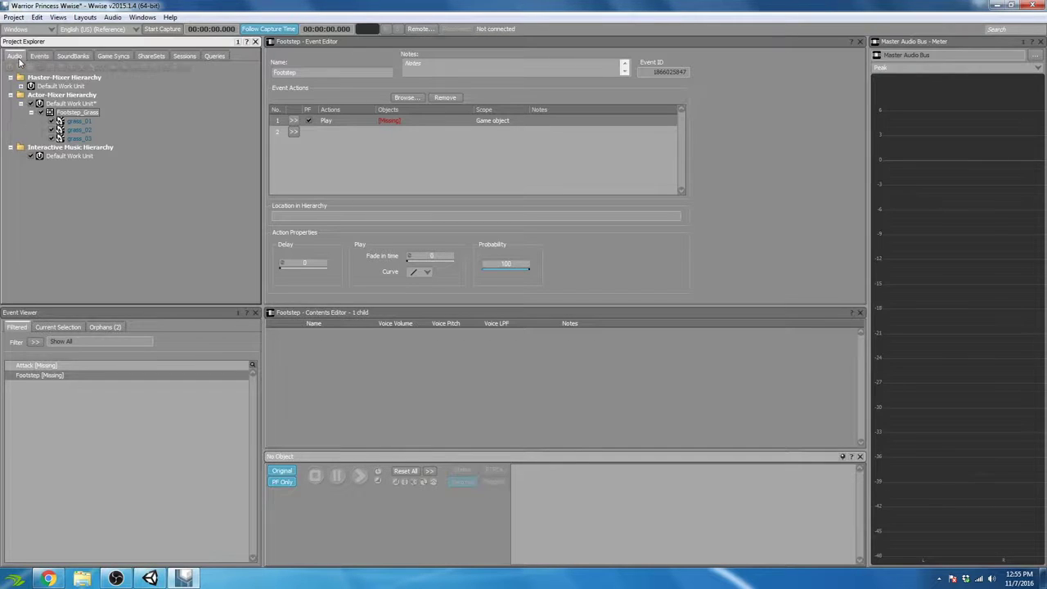
left_click(65, 114)
left_click_drag(65, 117, 395, 123)
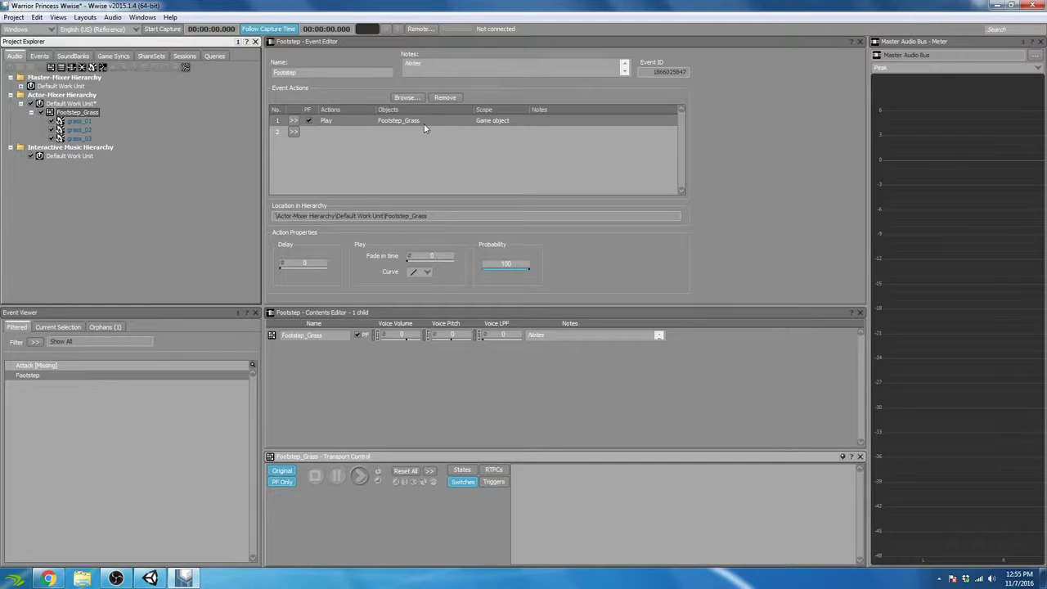
Step: Compare the Footstep event with the Footstep_Grass container it triggers, and play the event twice to hear its sounds
left_click(39, 56)
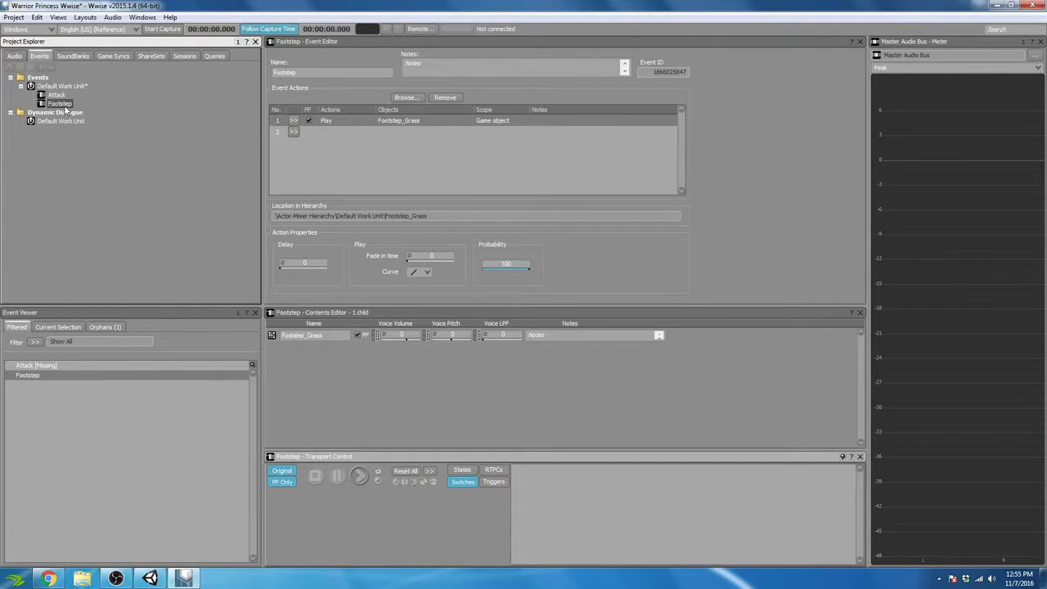
left_click(14, 55)
left_click(40, 56)
left_click(13, 55)
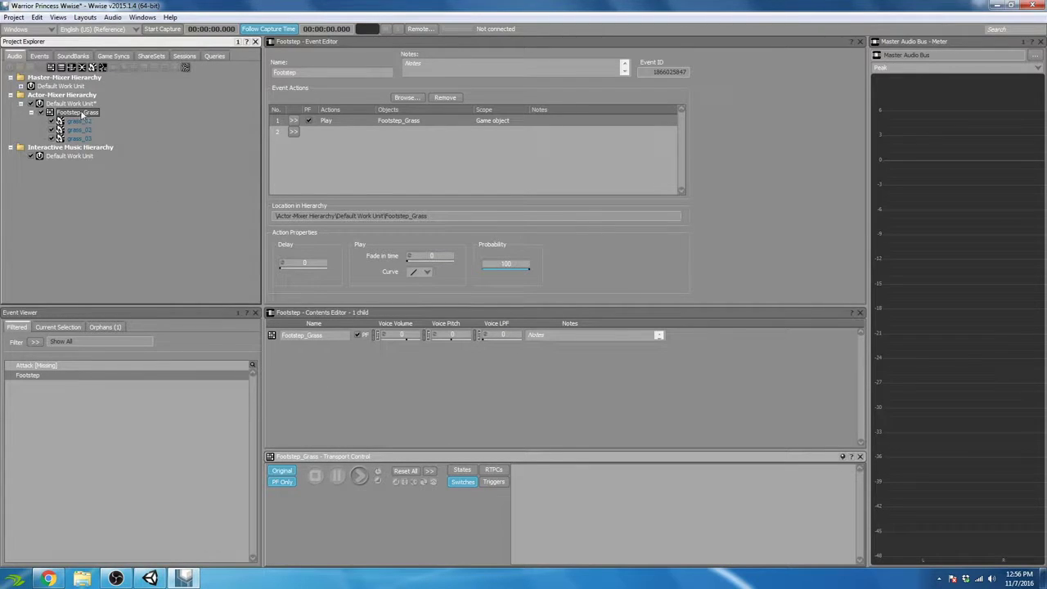
left_click(39, 55)
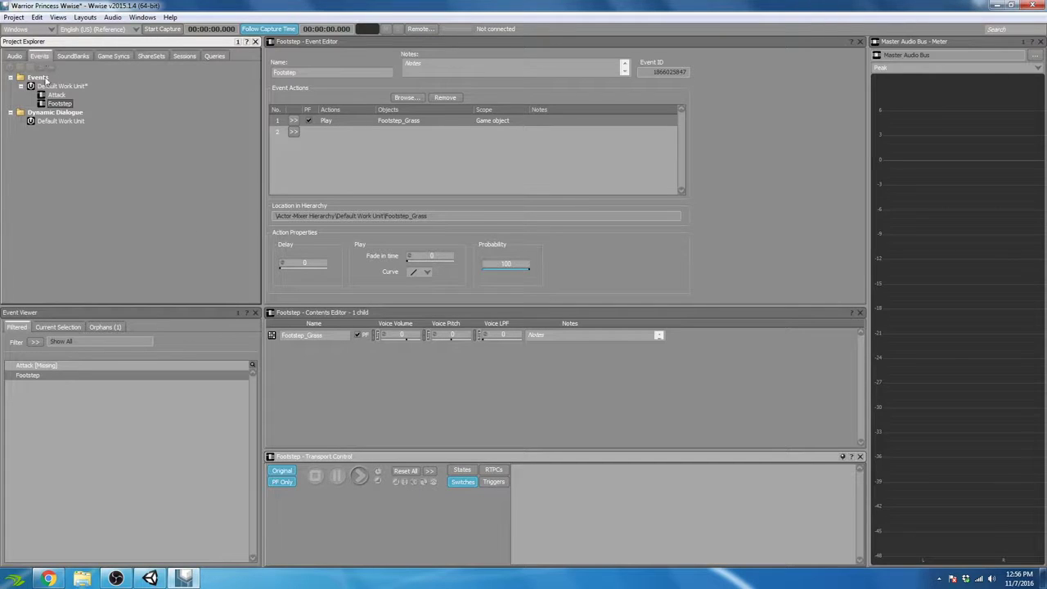
left_click(359, 476)
left_click(359, 477)
Step: Highlight the item about connecting events to soundbanks in the Google Slides setup list, and return to Wwise
left_click(49, 578)
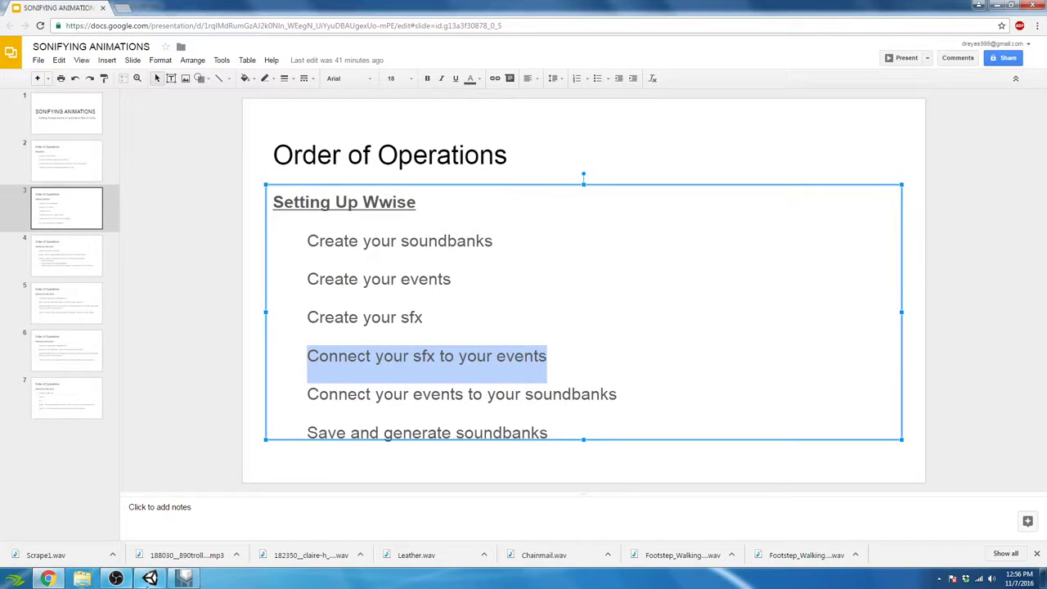
left_click(184, 578)
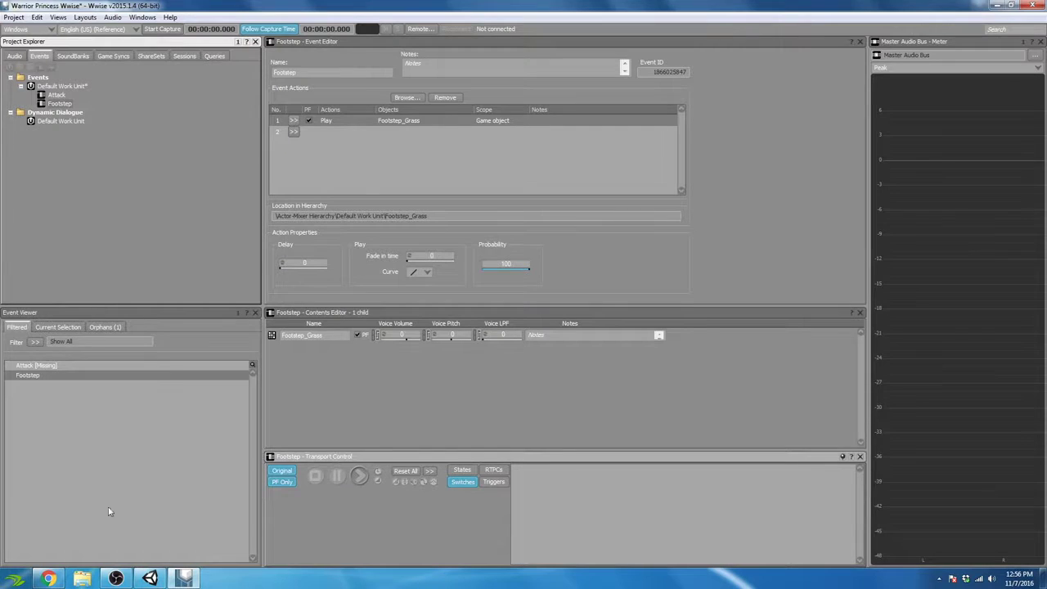
left_click(49, 578)
left_click_drag(307, 394, 623, 405)
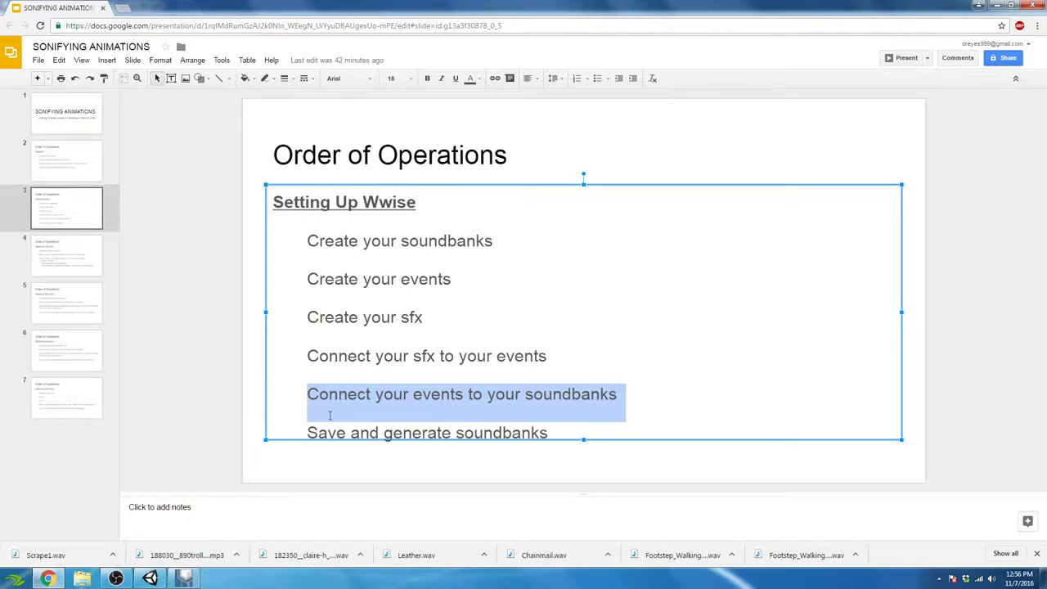
left_click(183, 578)
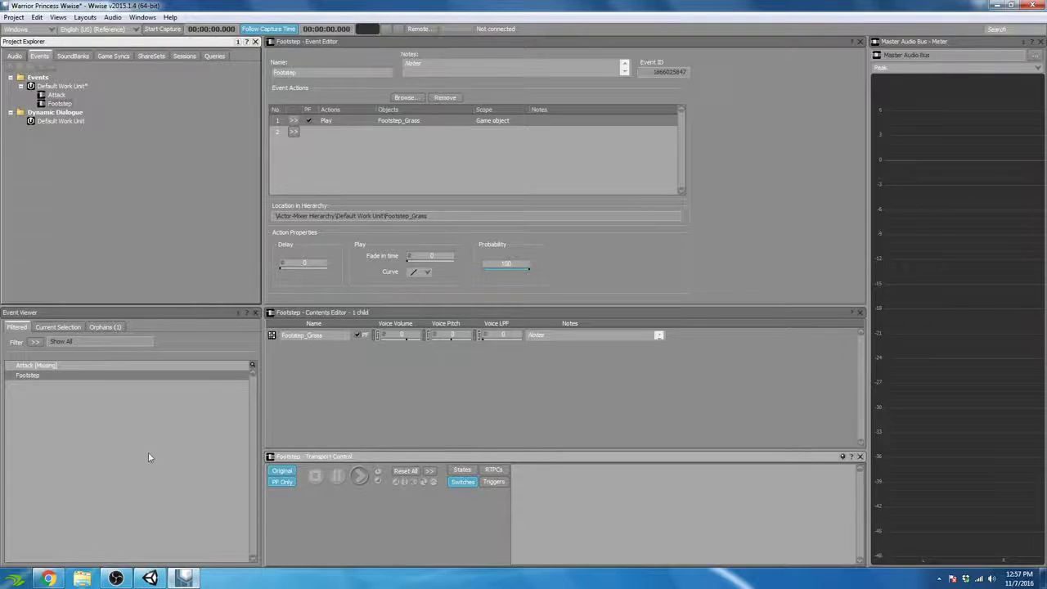
Step: Open the SoundBank layout, expand the Default Work Unit in the SoundBank Manager, and select the Player soundbank
left_click(72, 55)
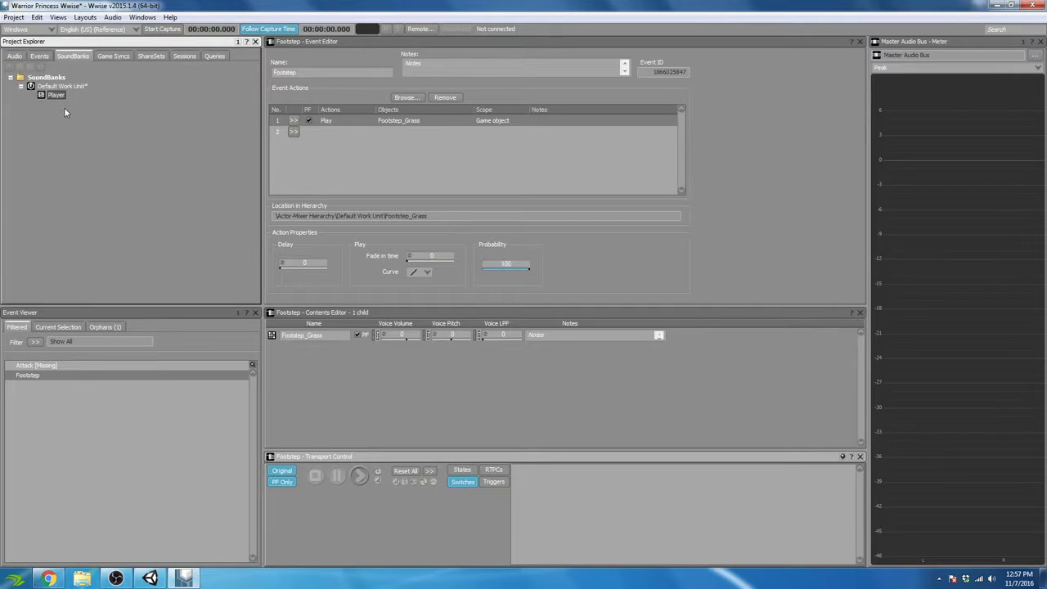
key("F7")
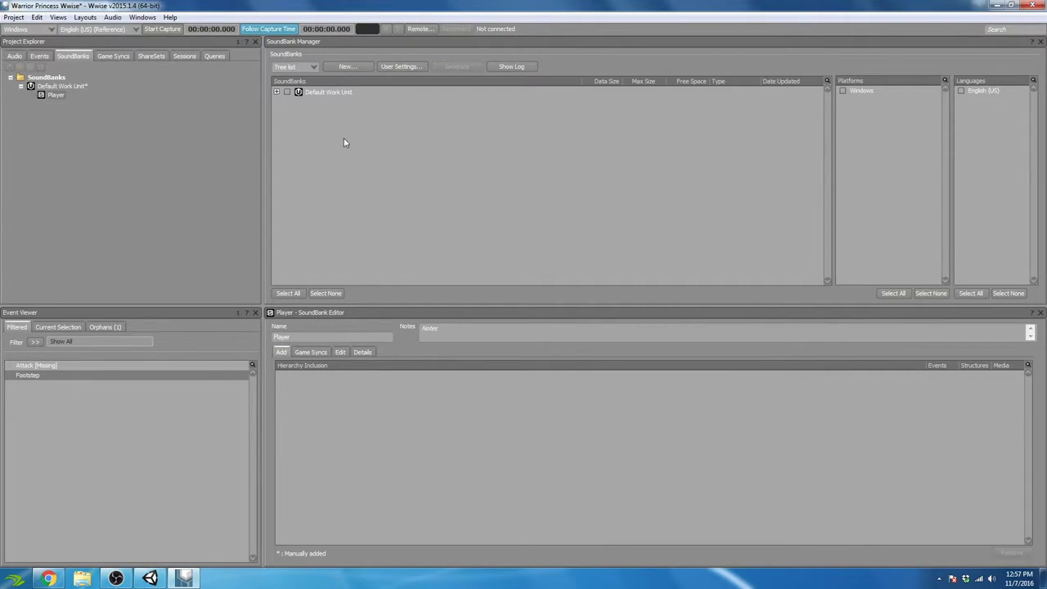
left_click(325, 92)
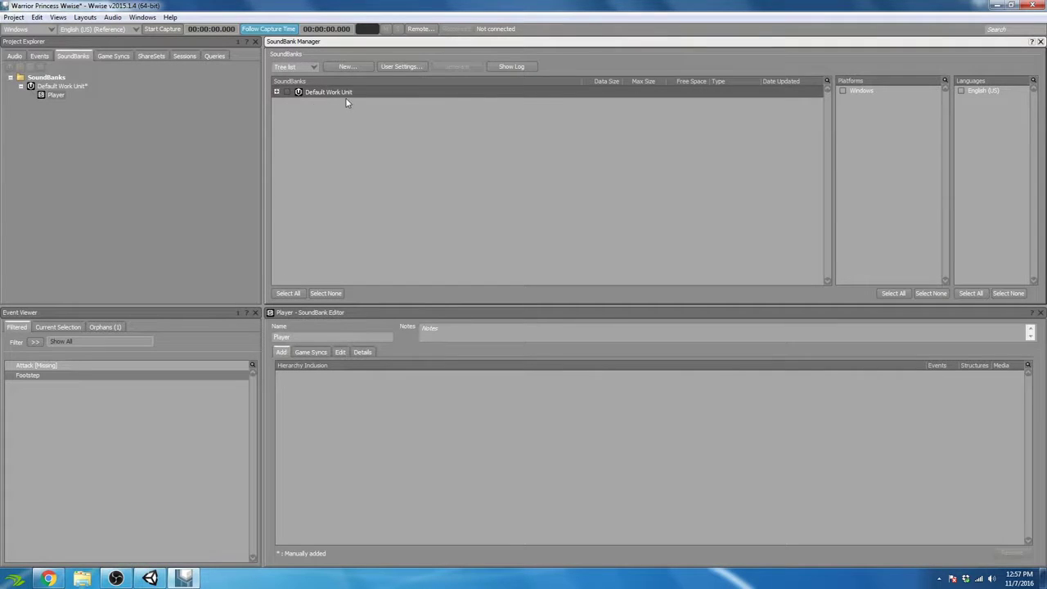
left_click(278, 92)
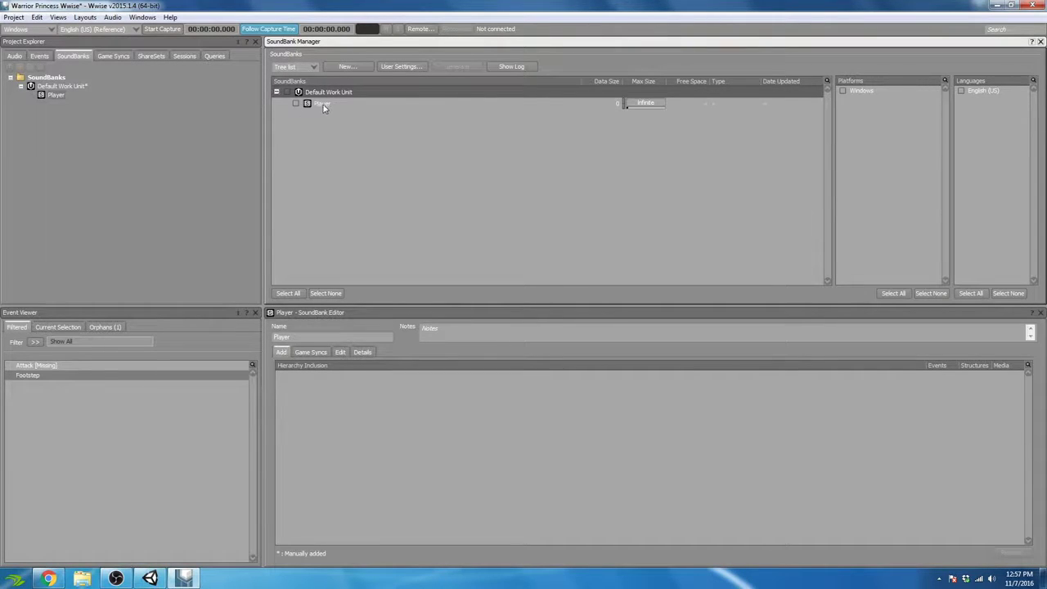
left_click(322, 104)
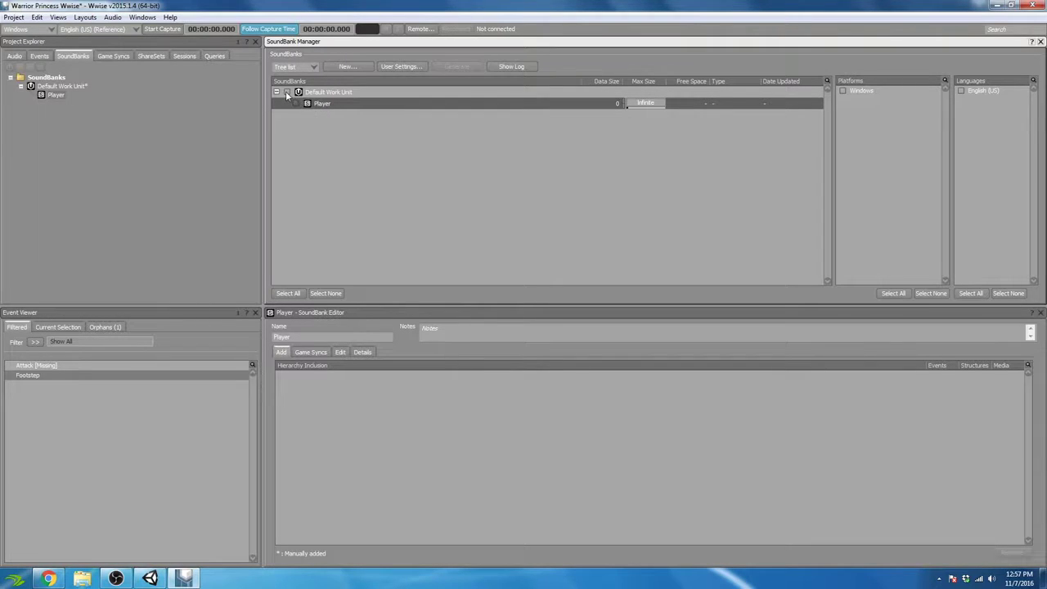
Step: Enable the Default Work Unit's Player soundbank, the Windows platform and the English (US) language for soundbank generation
left_click(286, 93)
left_click(298, 105)
left_click(843, 91)
left_click(961, 91)
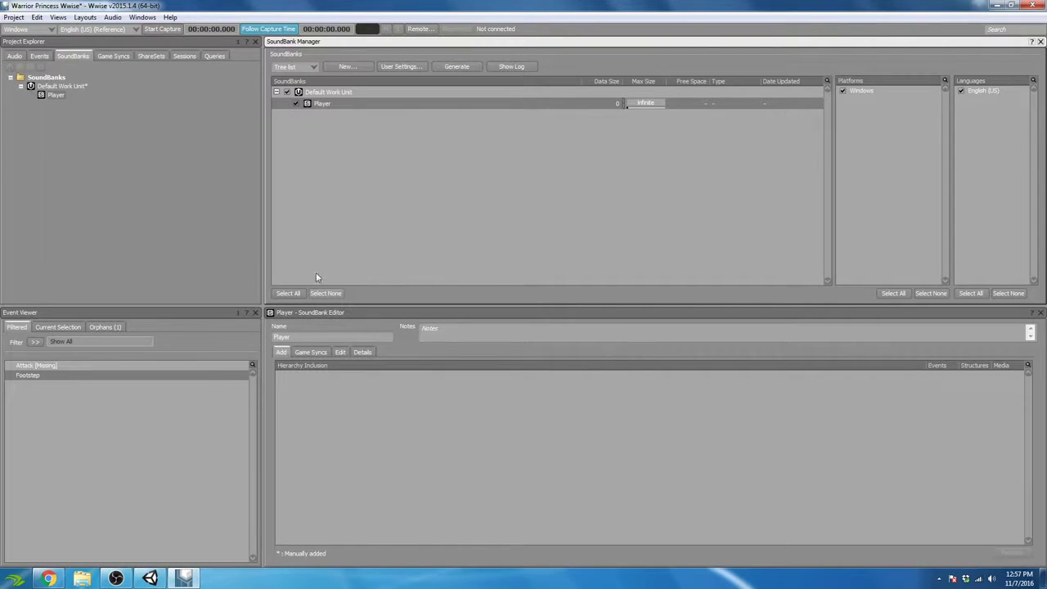
Step: Add the Footstep event to the Player soundbank's hierarchy inclusion list
left_click(39, 55)
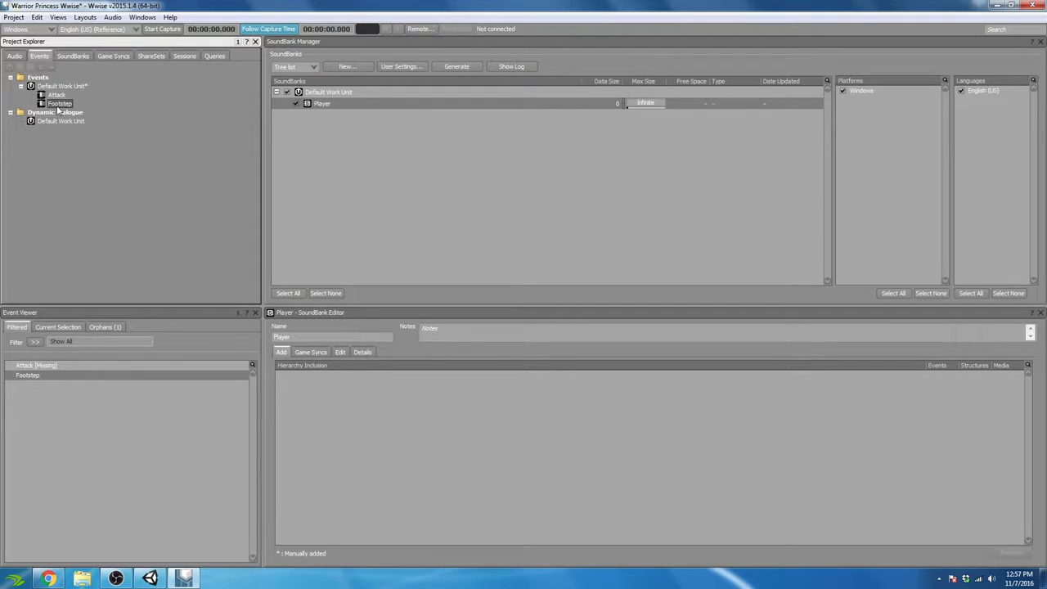
left_click_drag(54, 107, 342, 108)
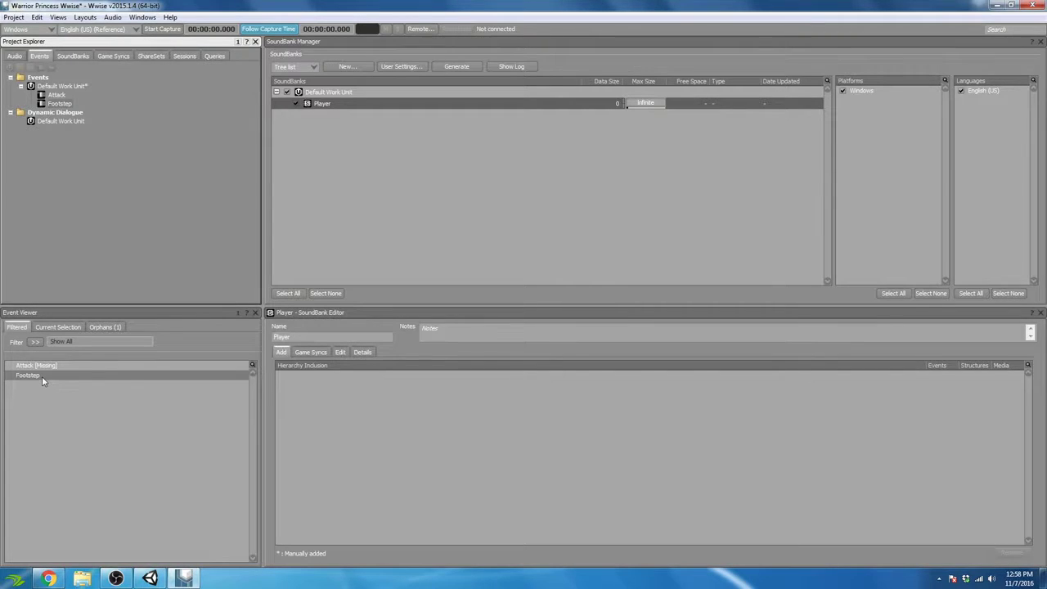
left_click_drag(42, 376, 335, 148)
left_click_drag(337, 396, 338, 399)
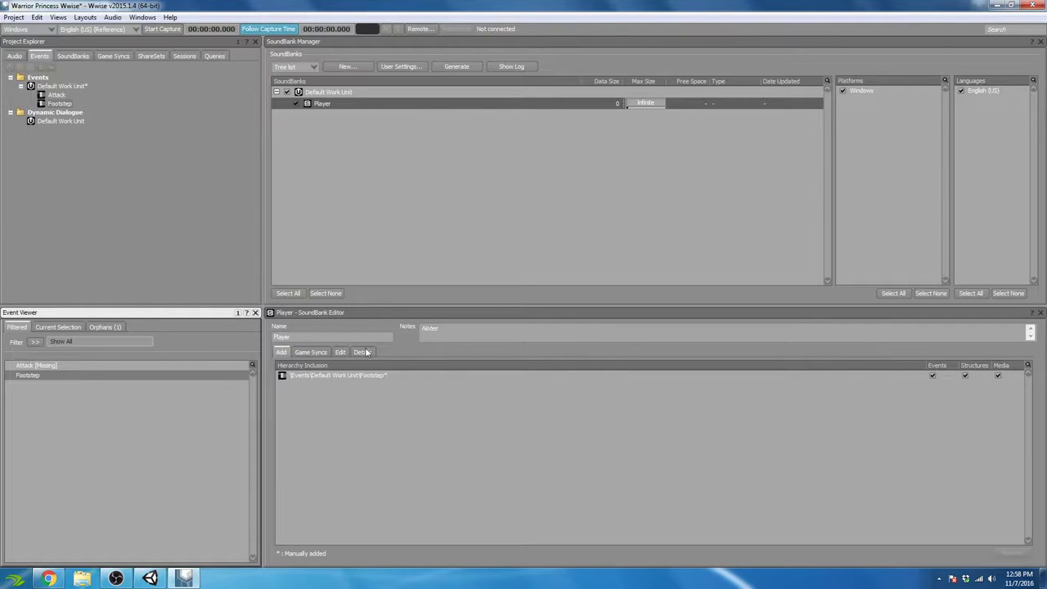
left_click(327, 103)
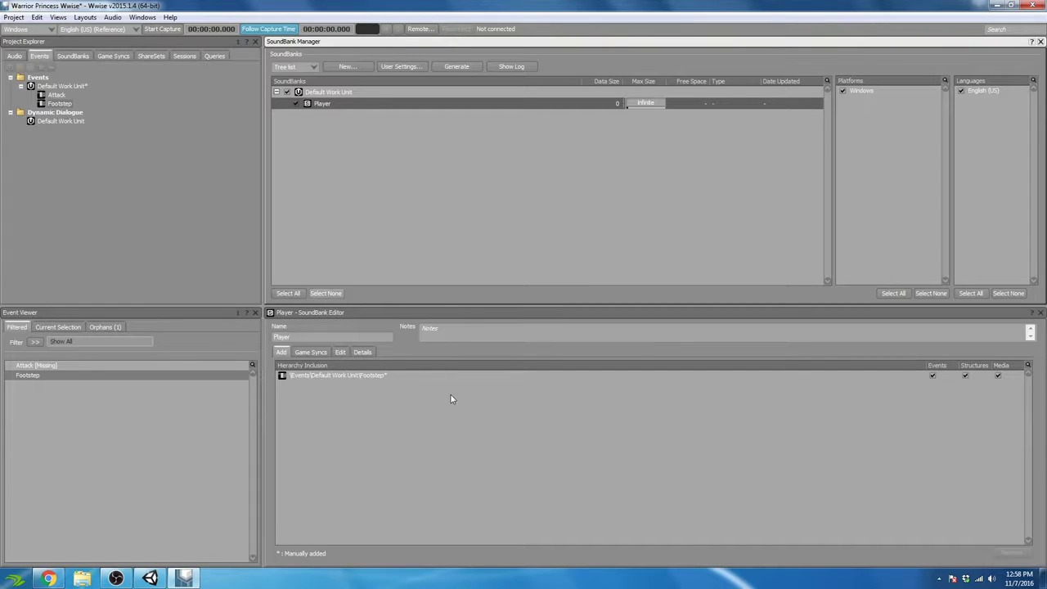
Step: Highlight the "Save and generate soundbanks" item in the Google Slides setup list, and return to Wwise
key("alt+Tab")
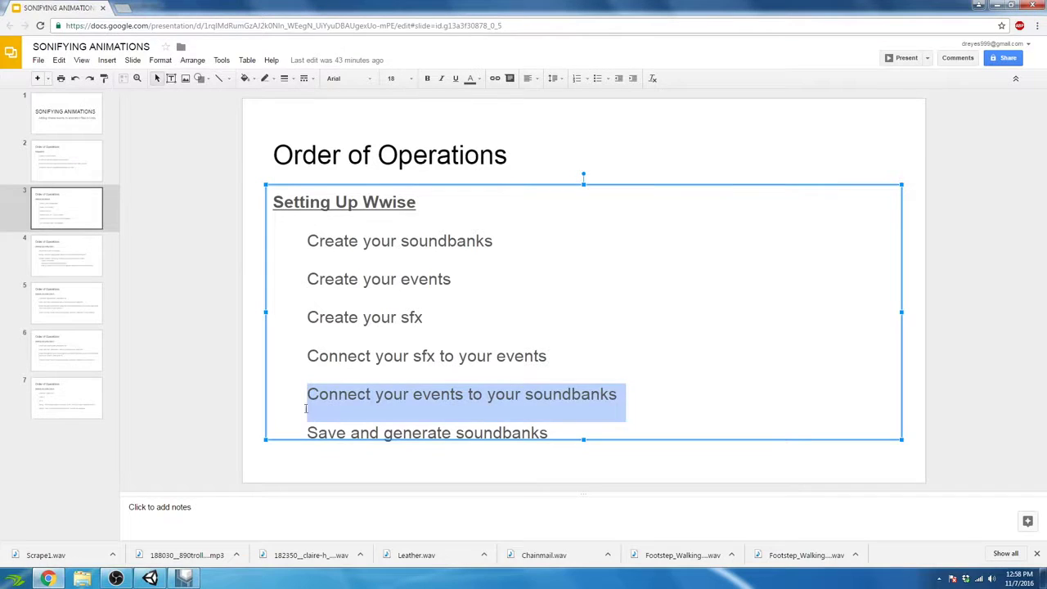
left_click(310, 406)
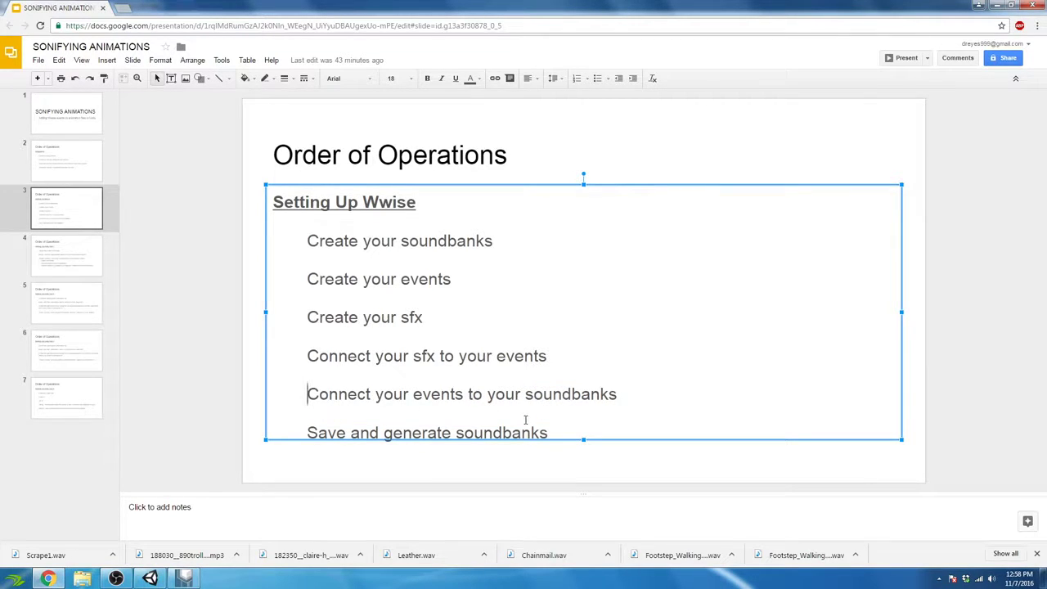
left_click(307, 431)
left_click_drag(307, 431, 550, 431)
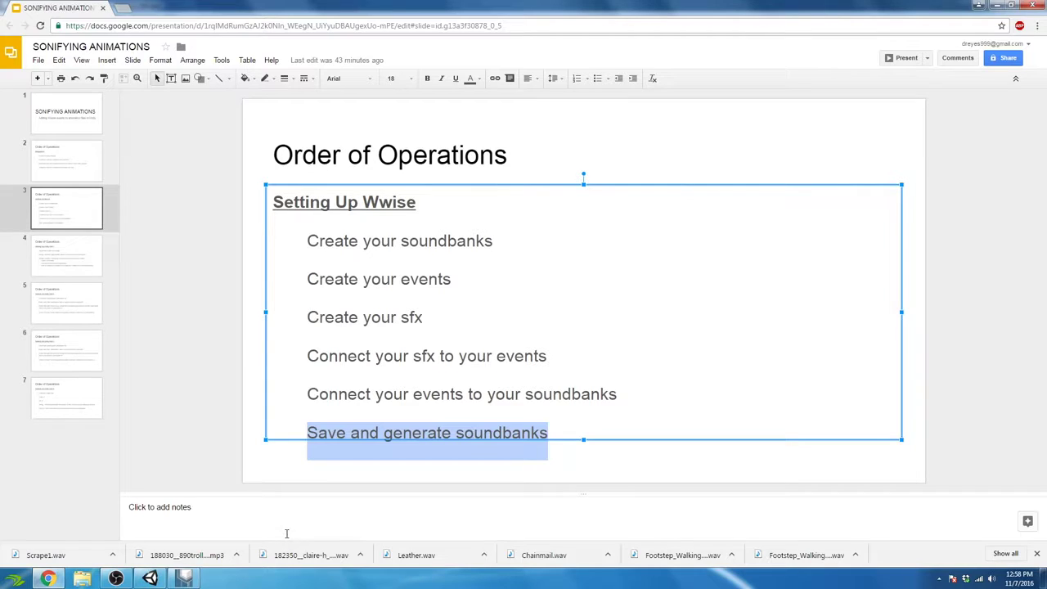
left_click(185, 577)
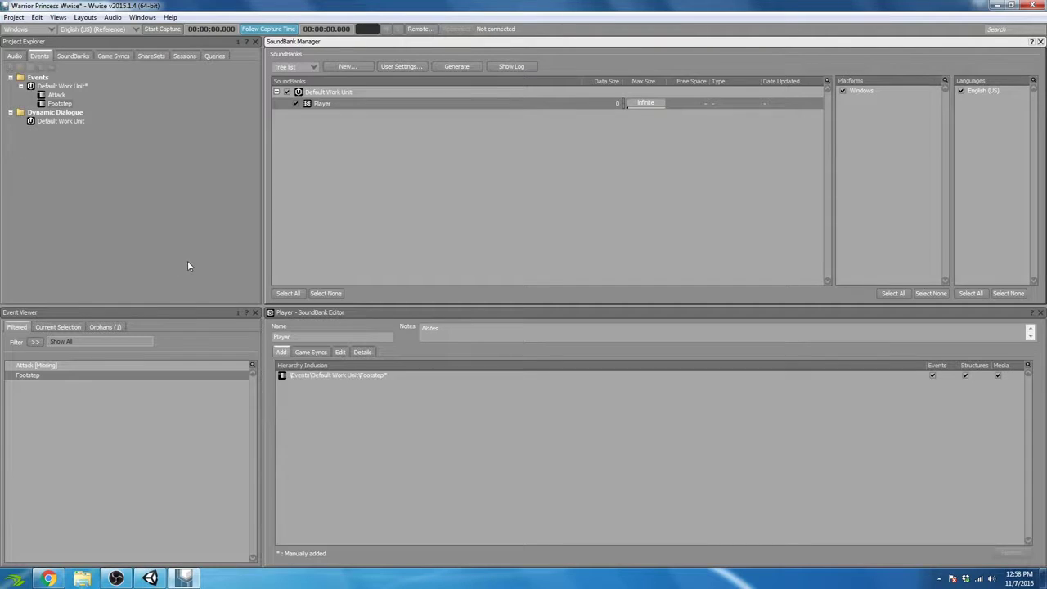
Step: Save the Wwise project, generate the Player soundbank, and dismiss the generation report
left_click(13, 17)
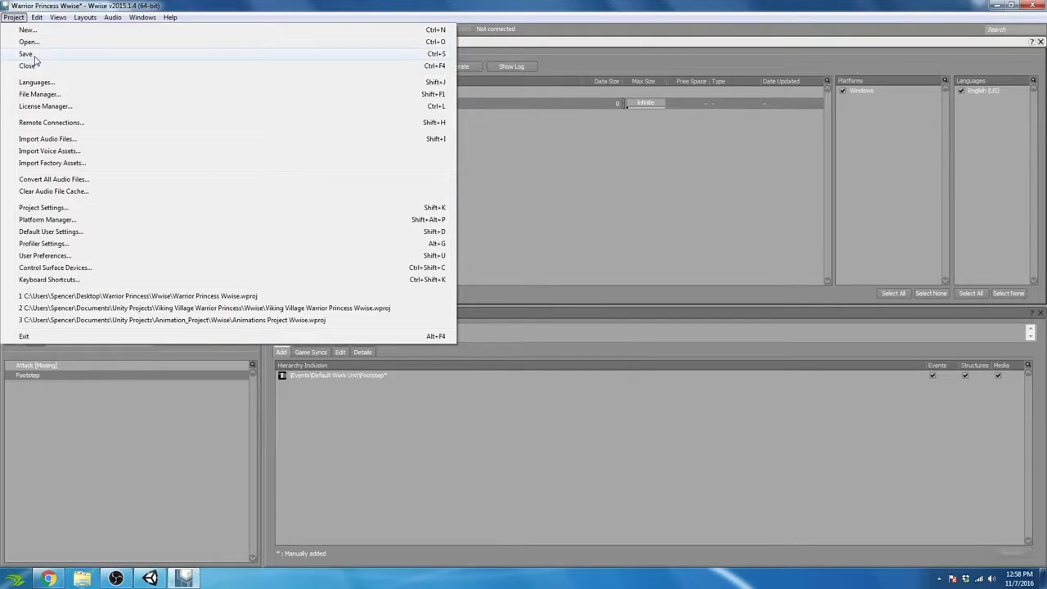
left_click(27, 54)
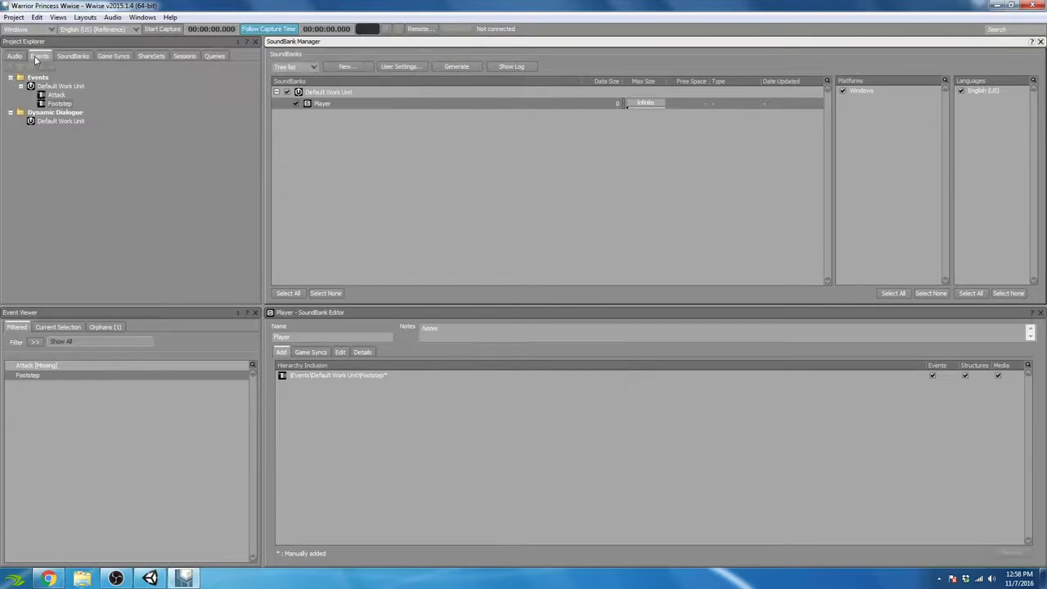
left_click(456, 66)
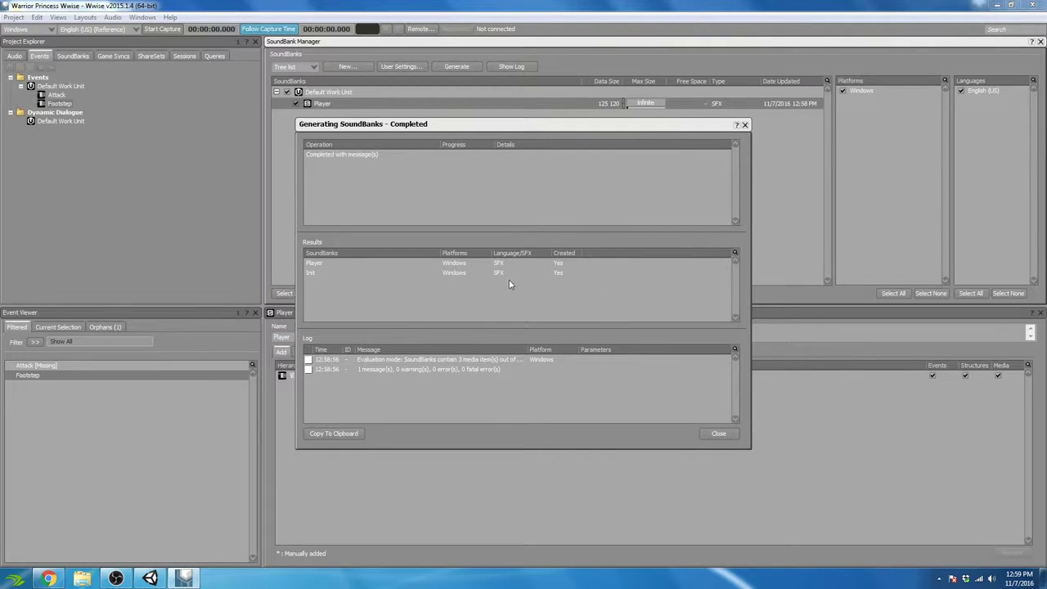
left_click(718, 434)
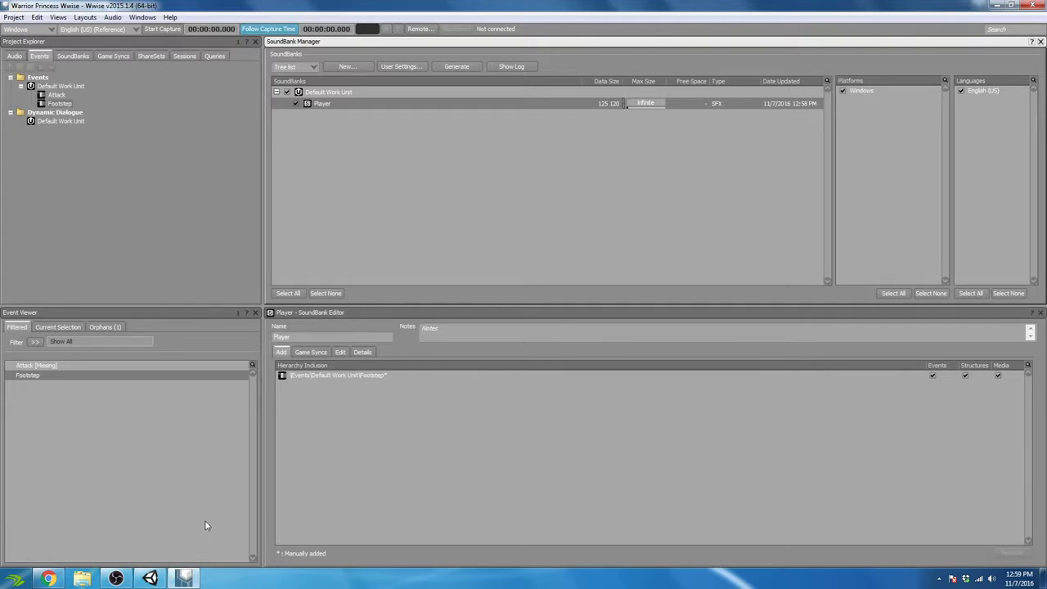
Step: Switch to Google Slides to view slide 4, "Setting Up Unity Part 1", and switch to Unity
left_click(61, 579)
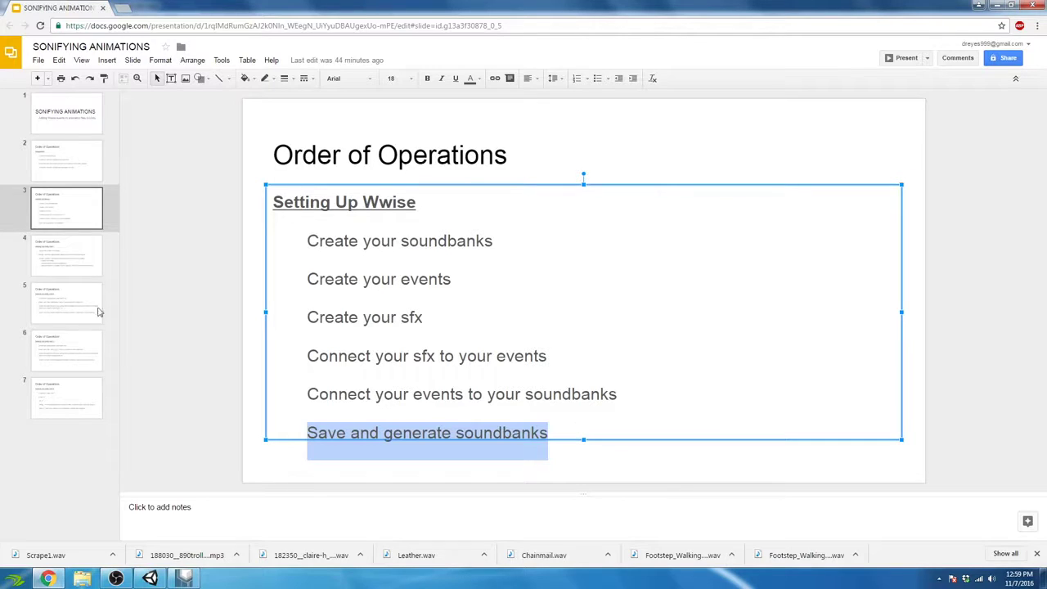
left_click(58, 253)
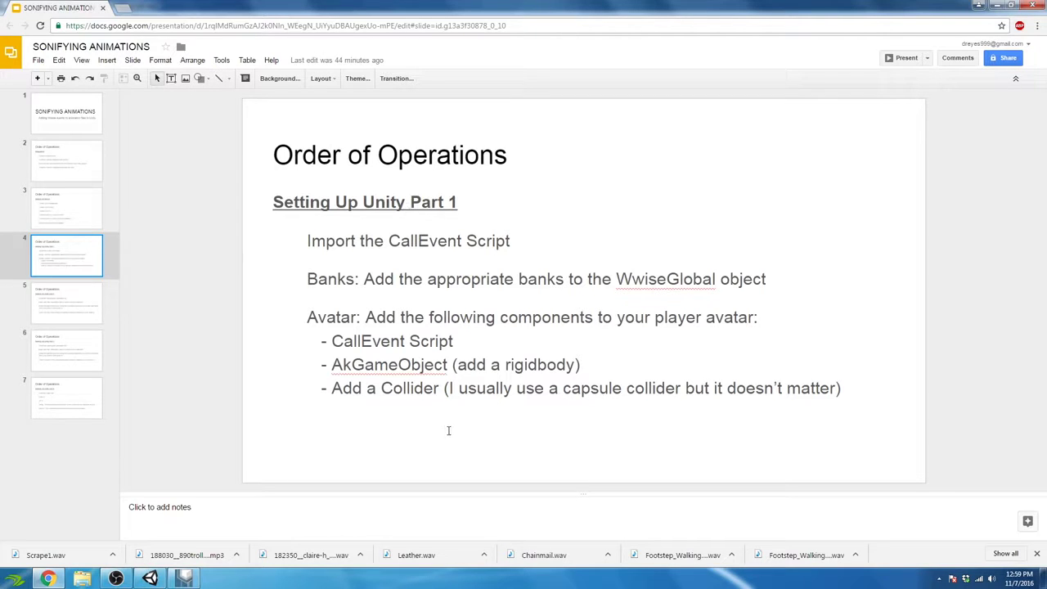
left_click(185, 576)
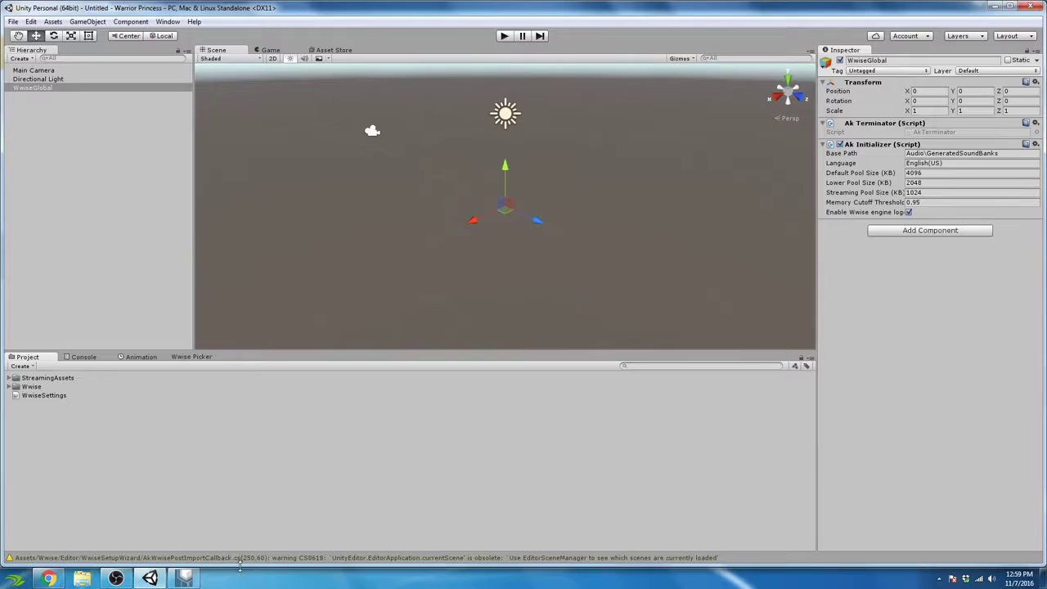
Step: Show the Wwise Picker and expand the Warrior Princess Wwise project down to the events in the Default Work Unit
left_click(198, 359)
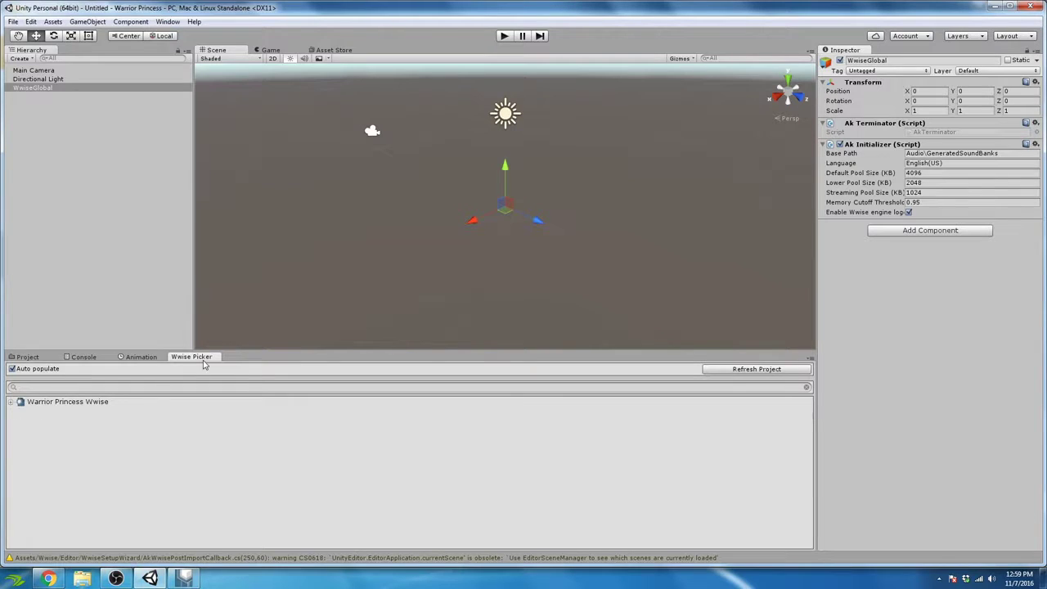
left_click(12, 403)
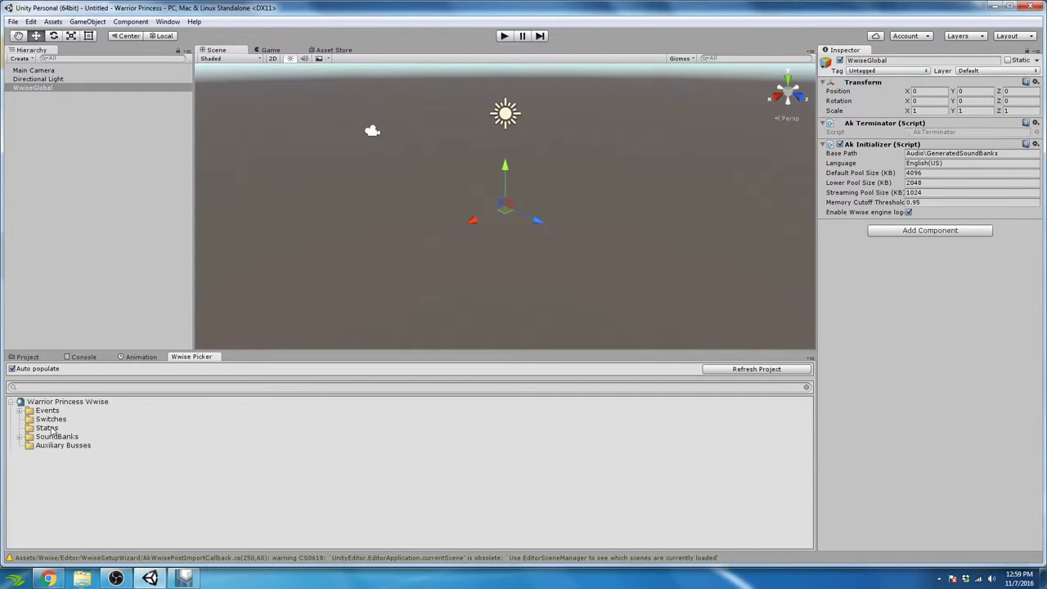
left_click(20, 410)
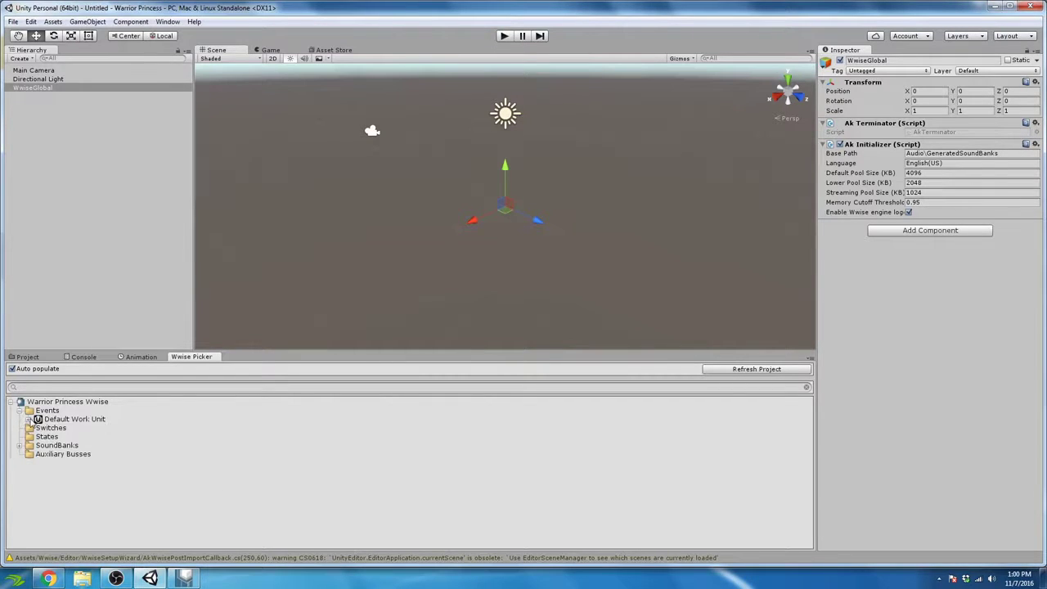
left_click(29, 418)
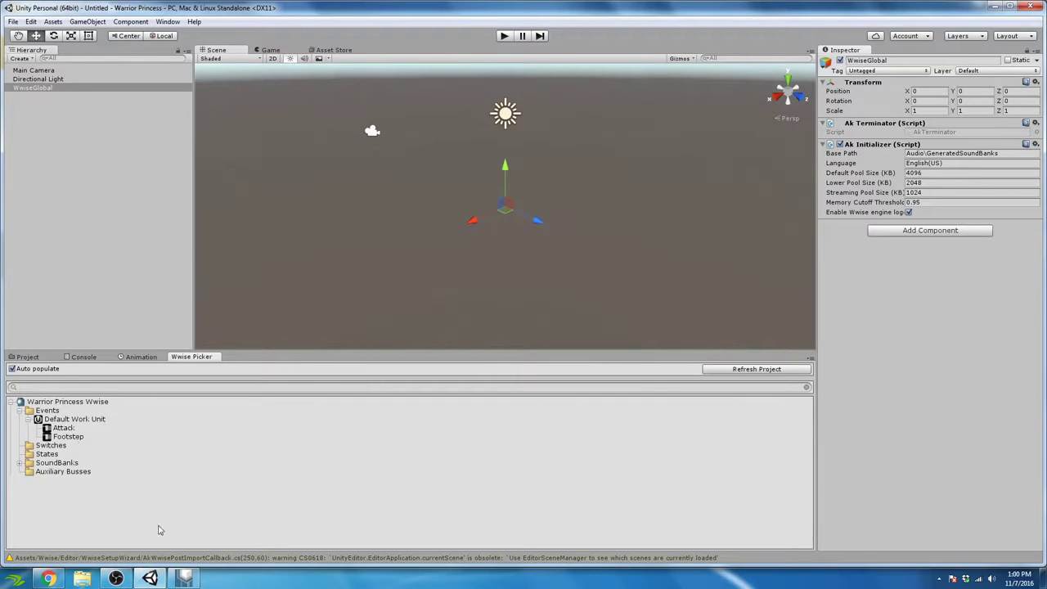
Step: Switch to Wwise to compare its Events hierarchy, Default Work Unit and Footstep event with the picker, and return to Unity
left_click(184, 578)
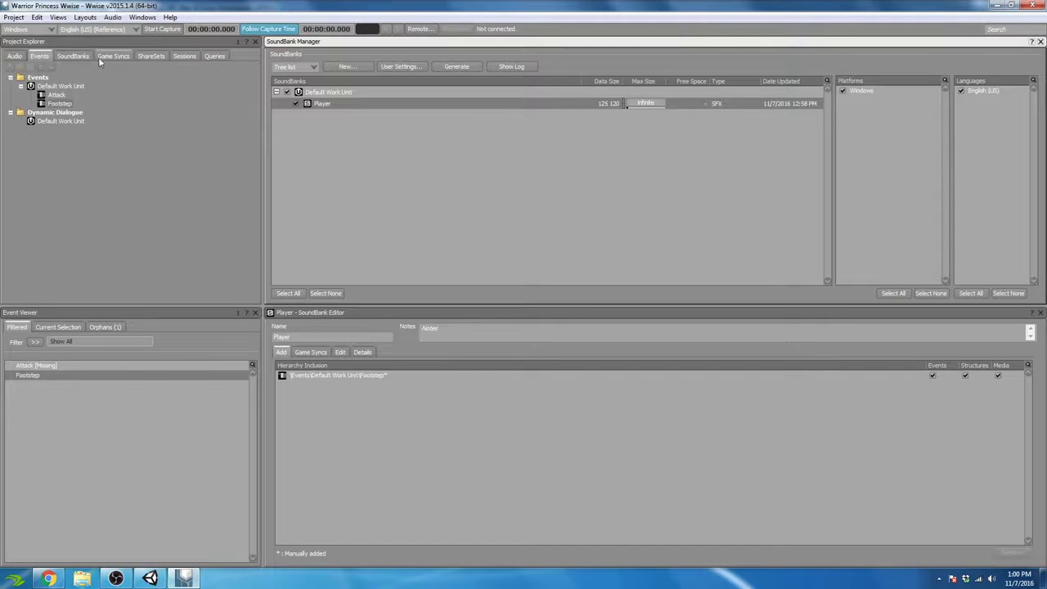
left_click(37, 79)
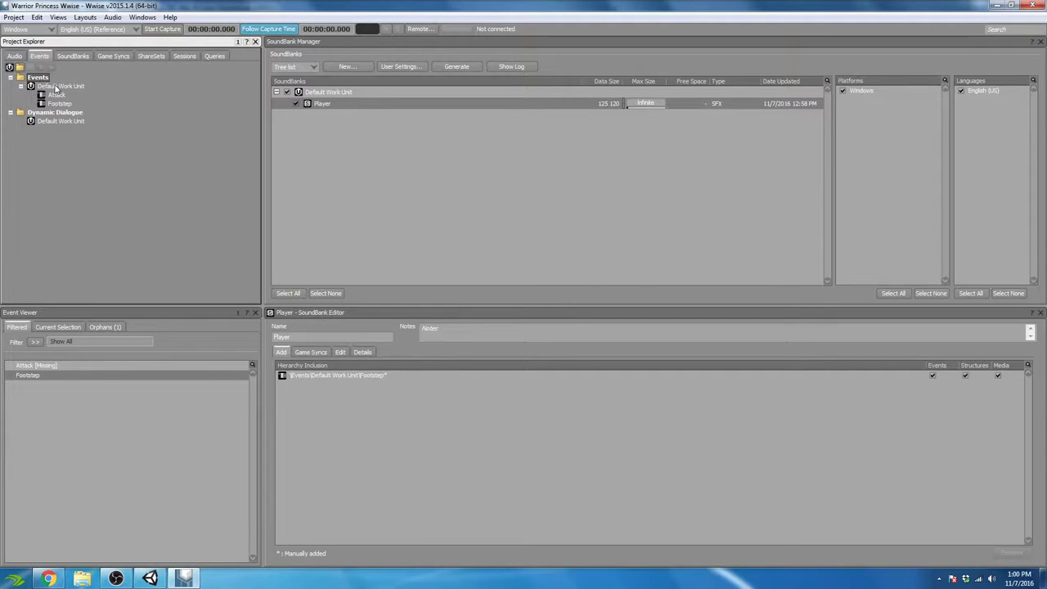
left_click(54, 87)
left_click(59, 103)
left_click(149, 578)
Step: Expand SoundBanks and its Default Work Unit in the Wwise Picker, and compare the contents with the Wwise project
left_click(19, 463)
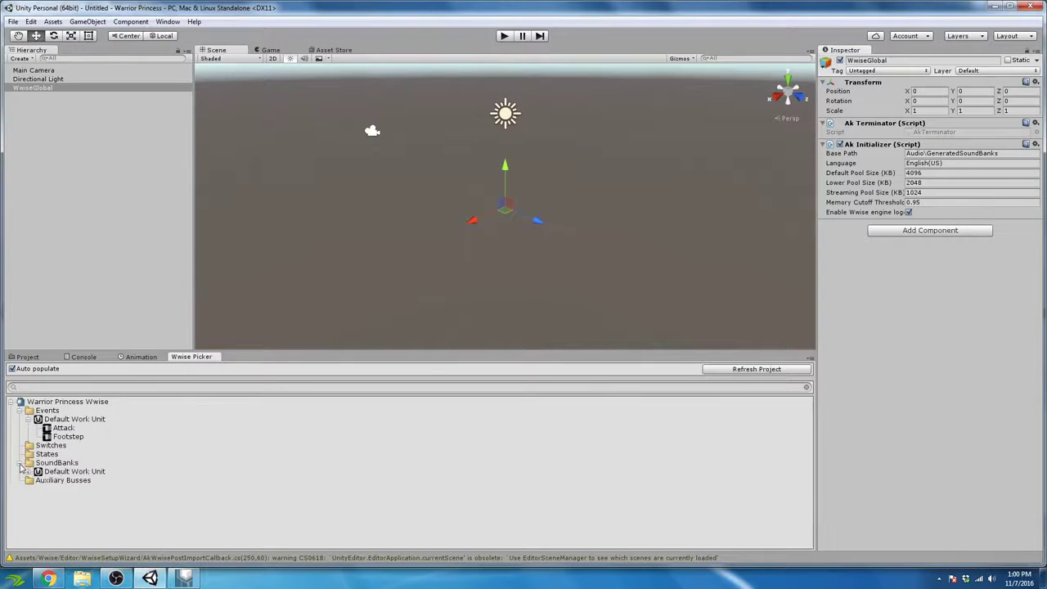
left_click(29, 472)
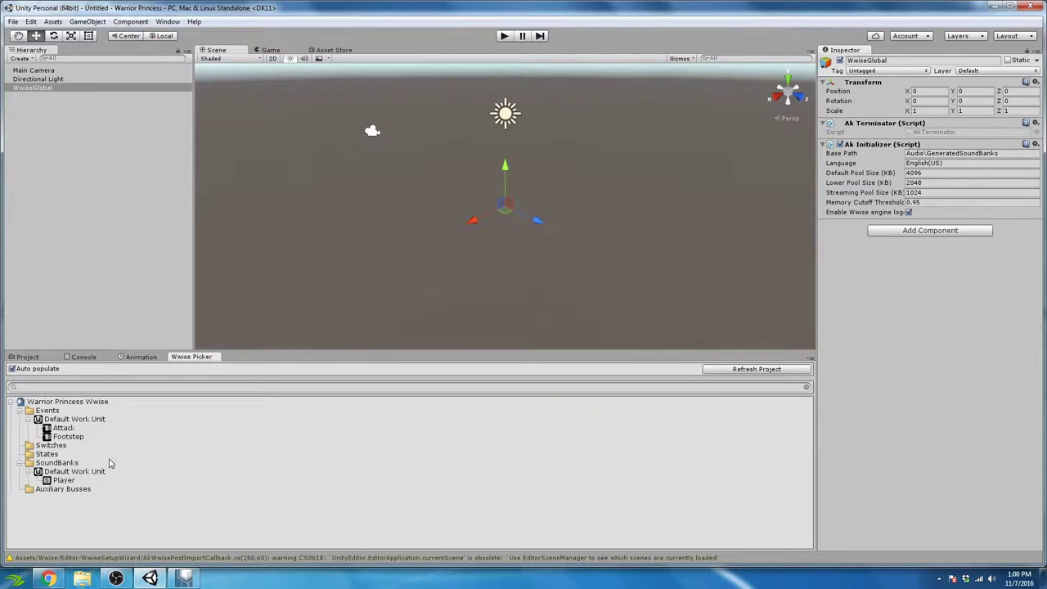
key("alt+Tab")
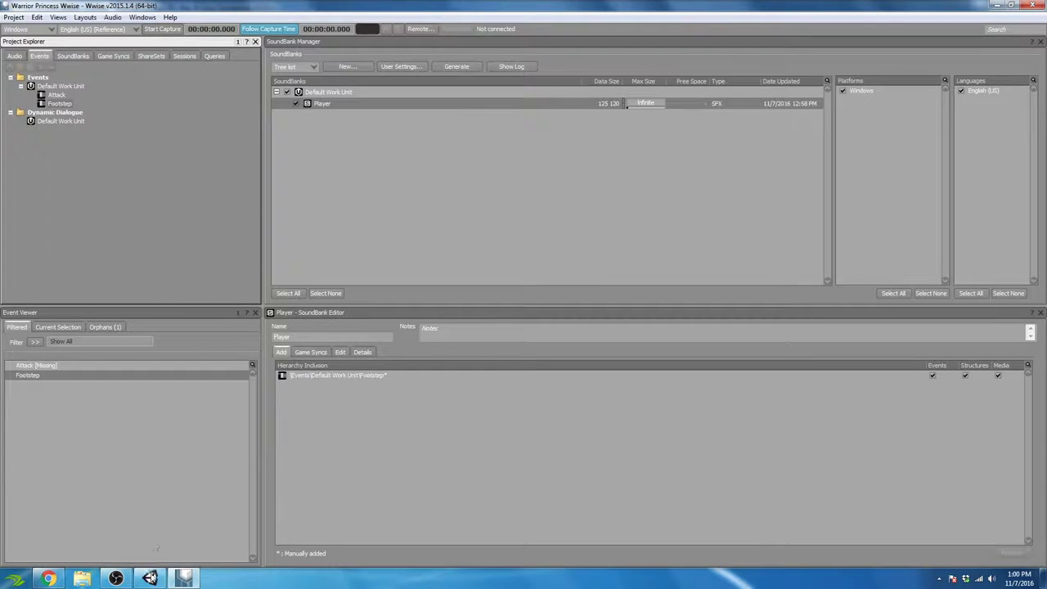
key("alt+Tab")
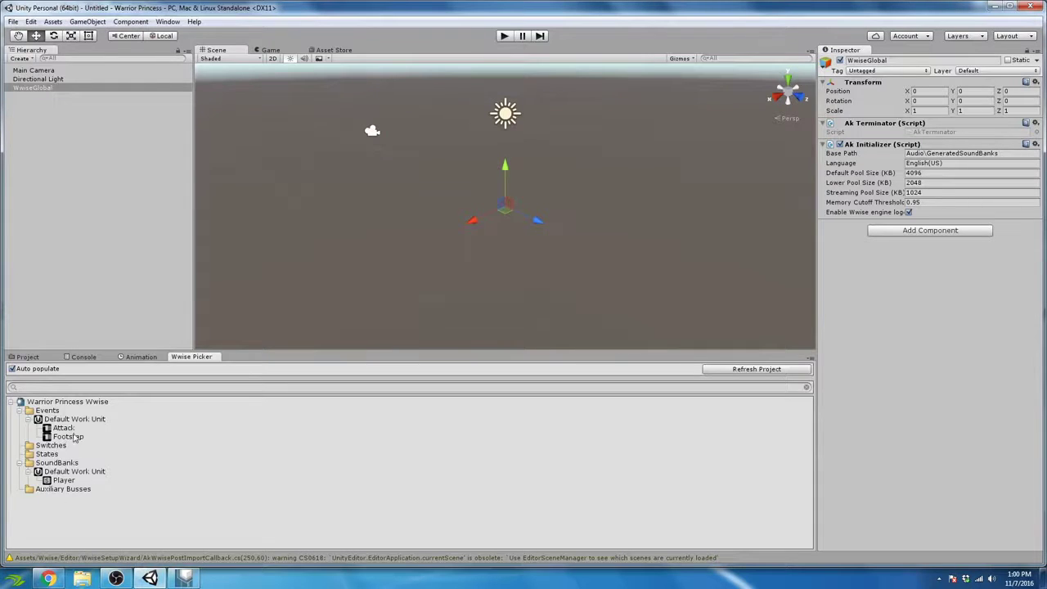